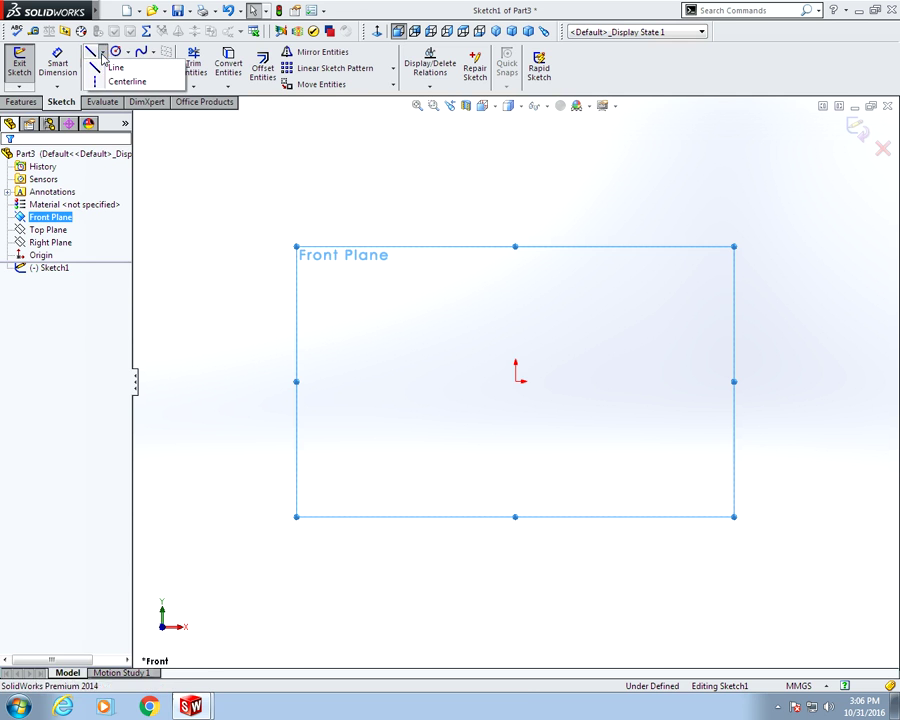
Sketch a closed inverted-L profile with lines from the origin on the Front Plane, about 68 mm tall and 46 mm wide
left_click(106, 68)
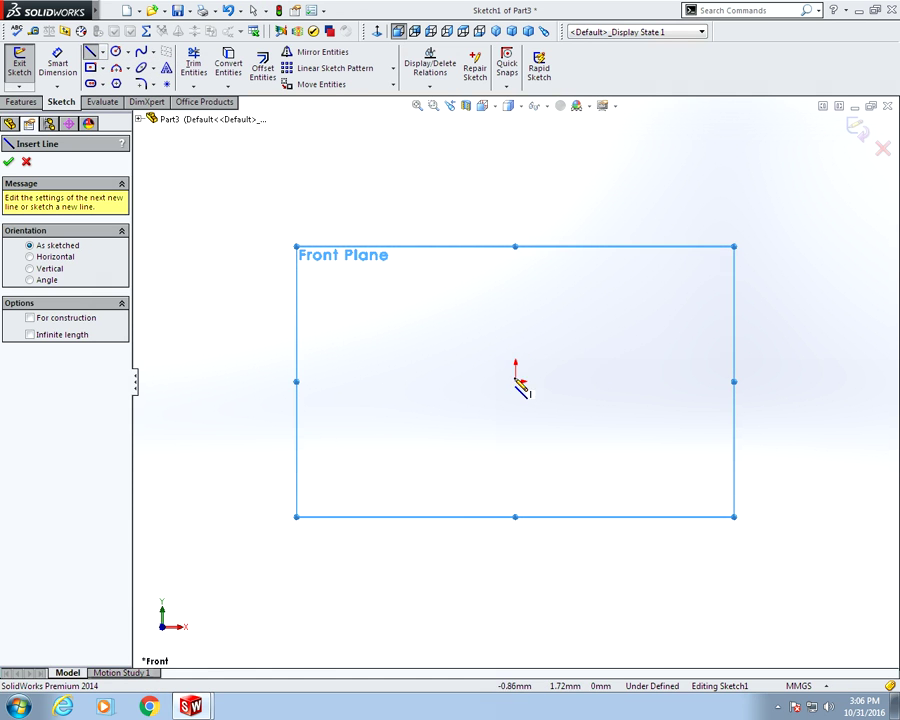
left_click(516, 381)
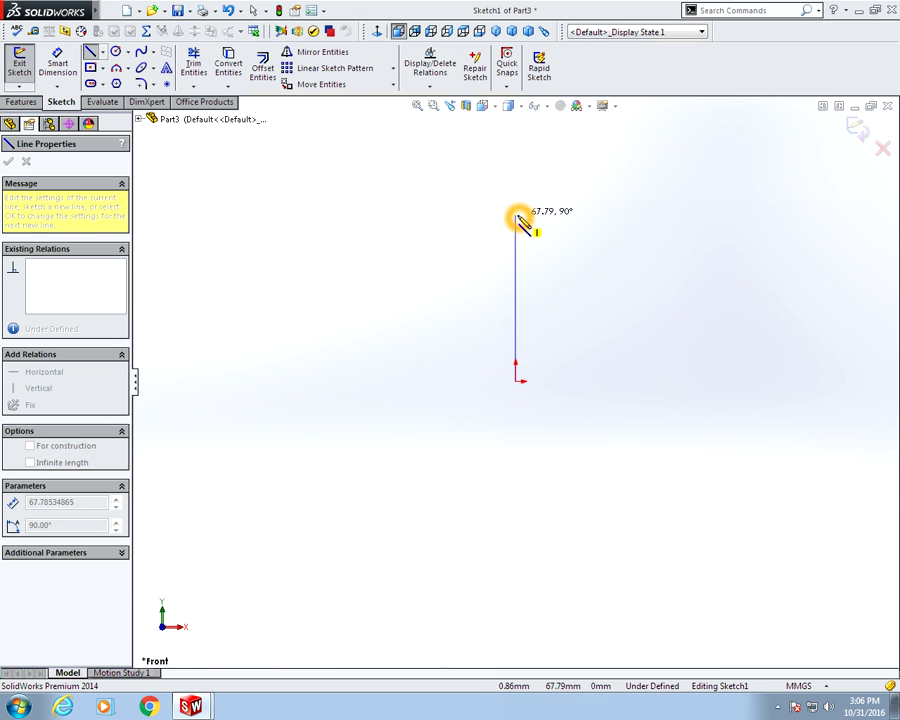
left_click(516, 215)
left_click(628, 214)
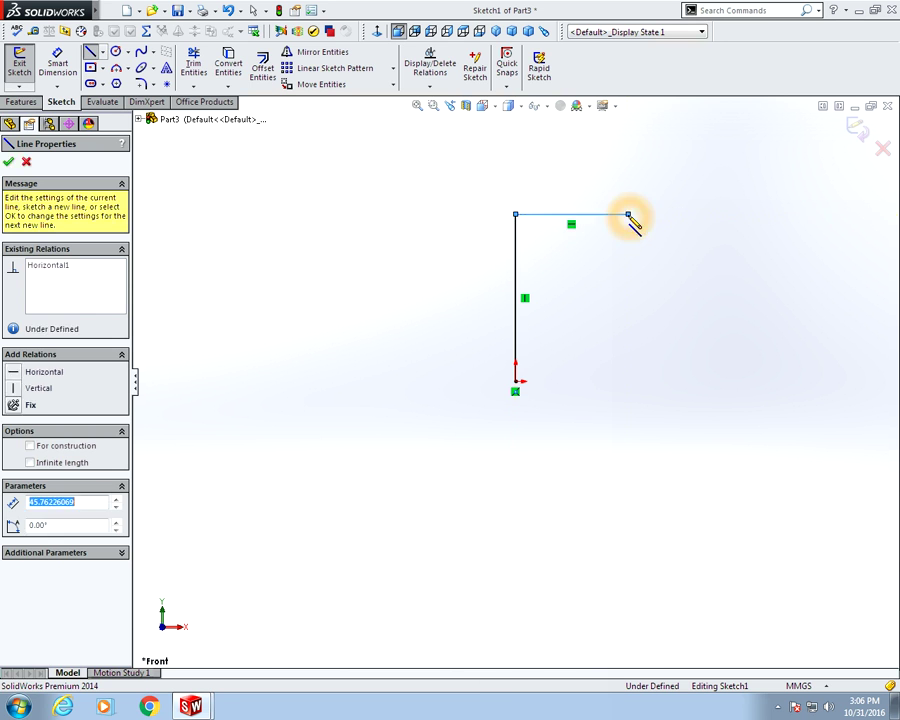
left_click(628, 249)
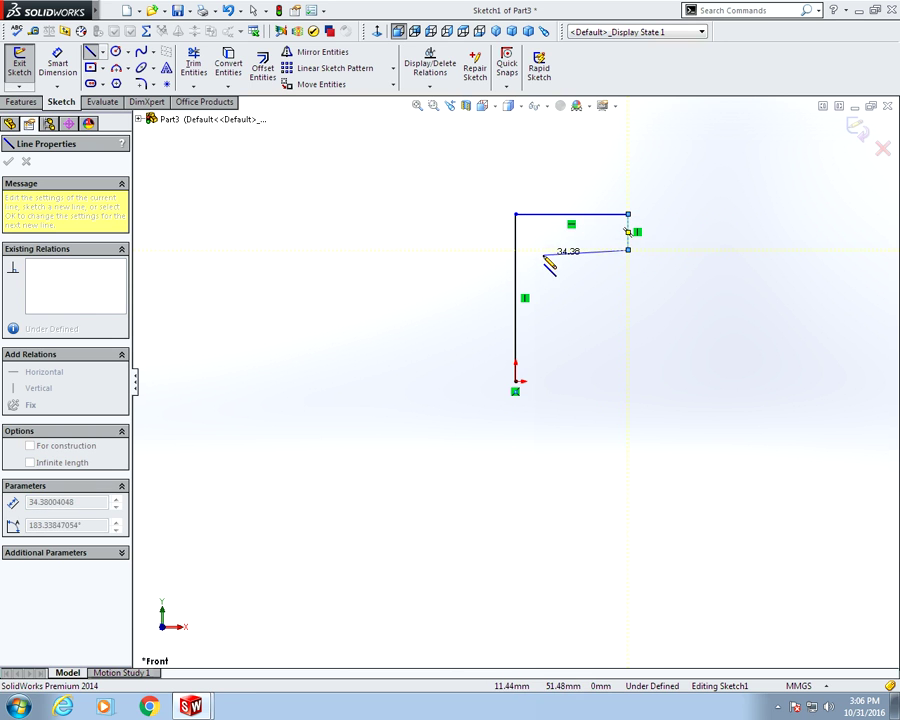
left_click(542, 250)
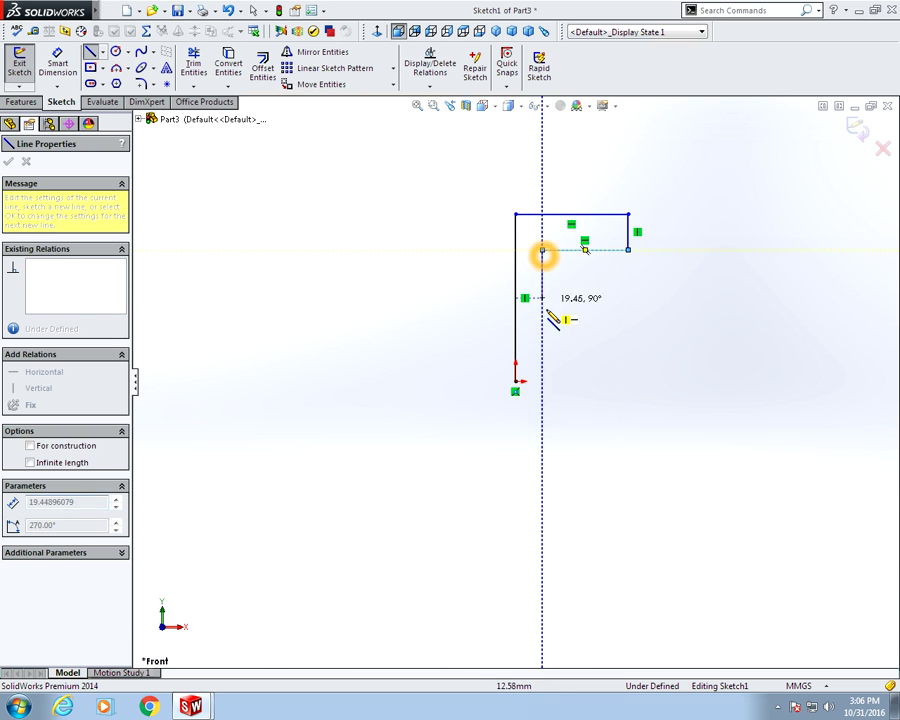
left_click(542, 381)
left_click(516, 381)
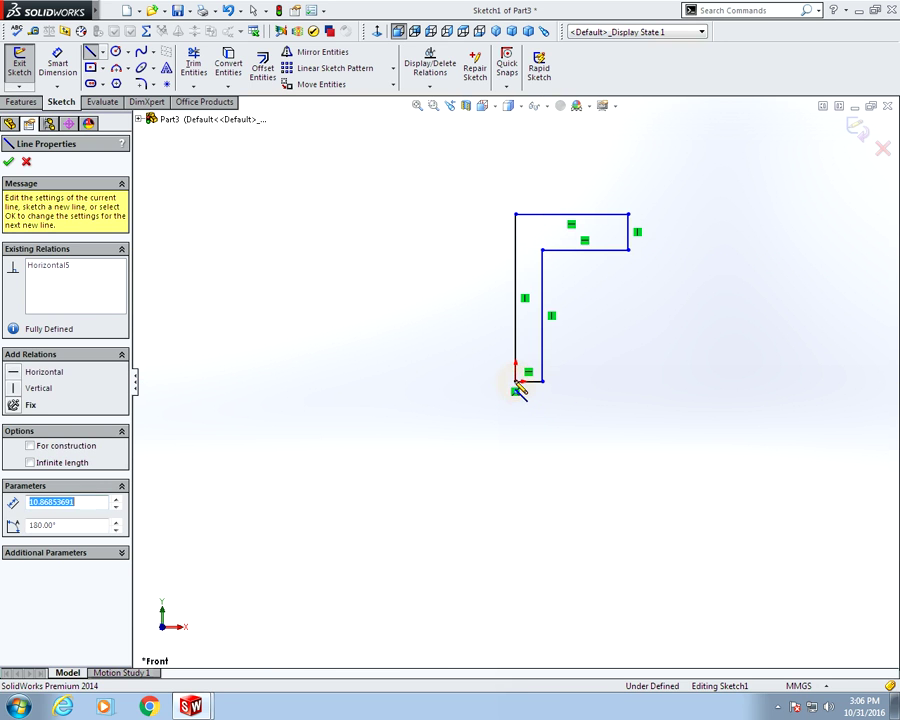
key("Escape")
Dimension the vertical leg's bottom edge as 15 mm and the horizontal arm's short end edge as 15 mm
left_click(58, 67)
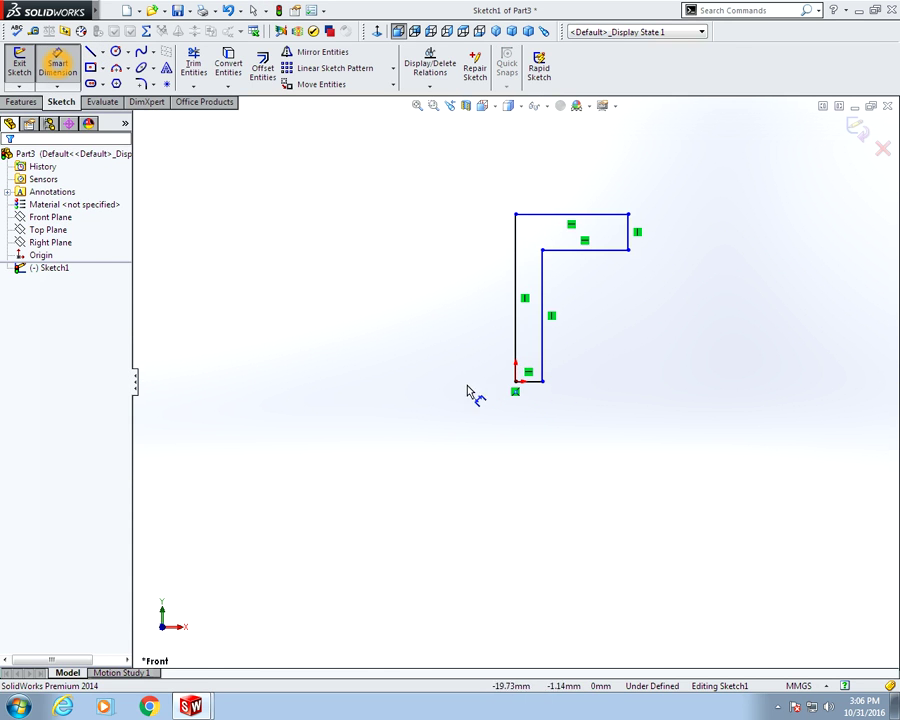
left_click(530, 383)
left_click(534, 430)
type("15")
key("Return")
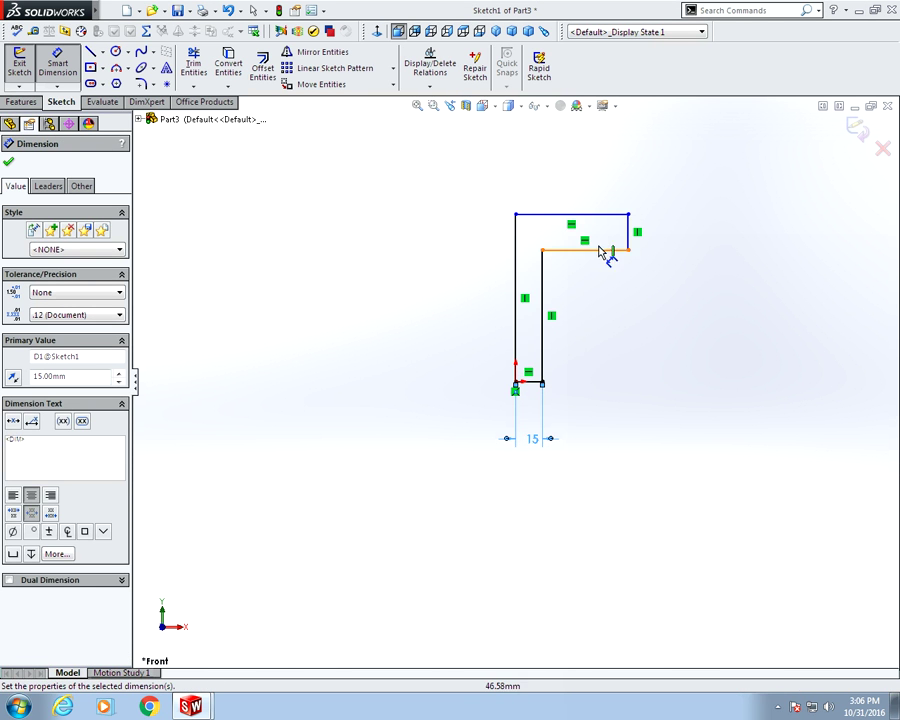
left_click(630, 237)
left_click(690, 240)
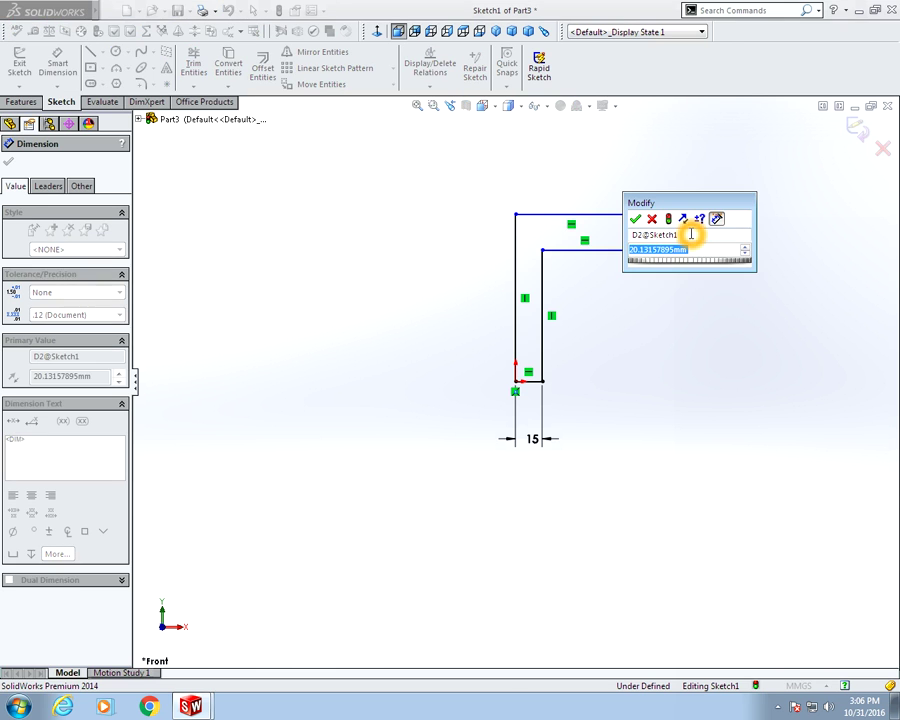
type("15")
key("Return")
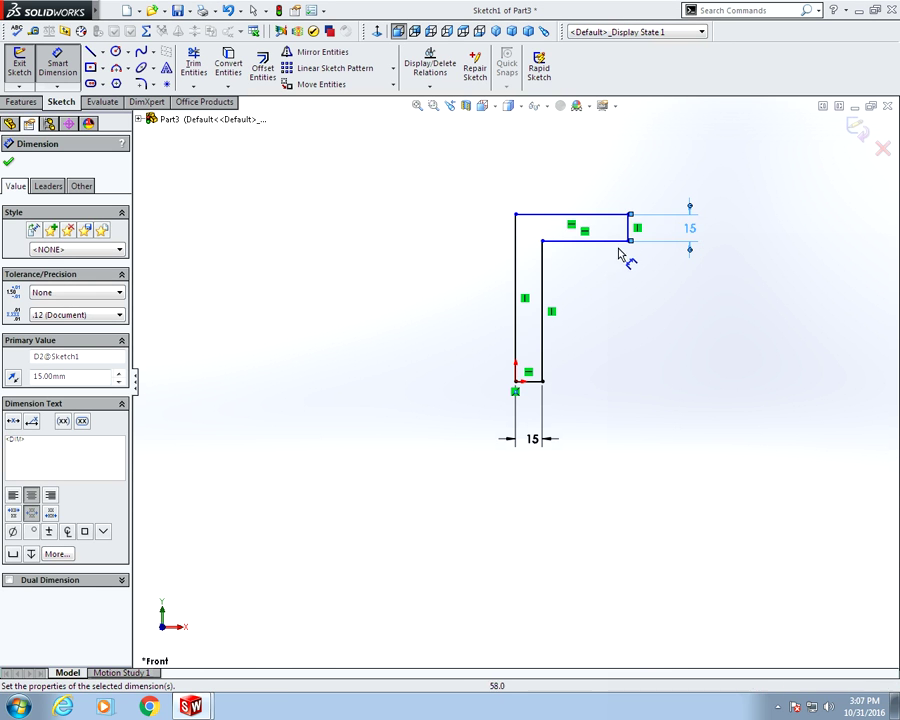
Dimension the profile's overall height as 125 mm and its top edge as 50 mm, and close the sketch
left_click(630, 216)
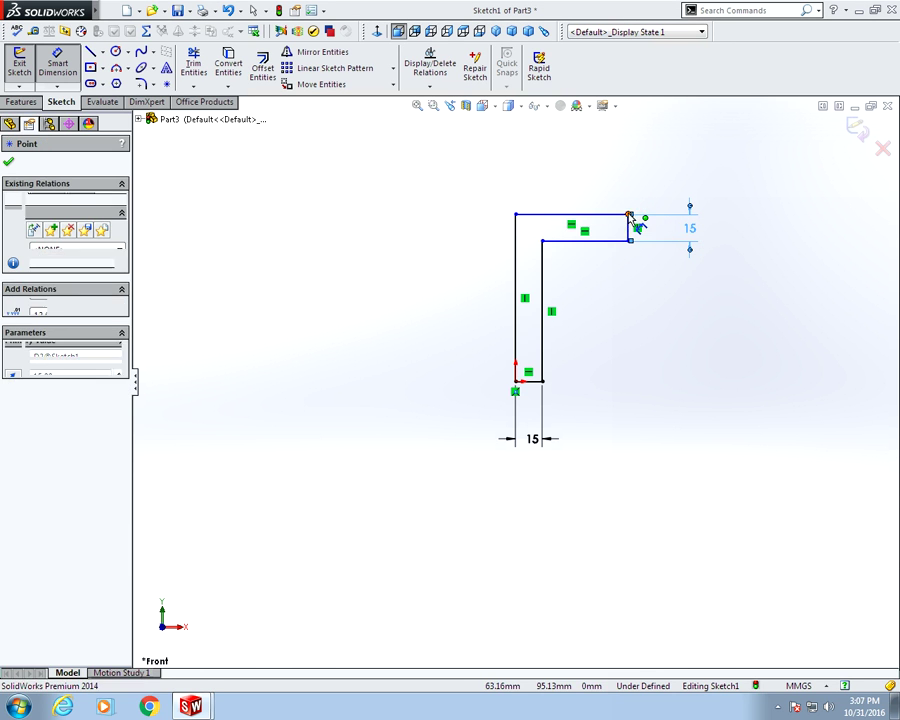
left_click(542, 381)
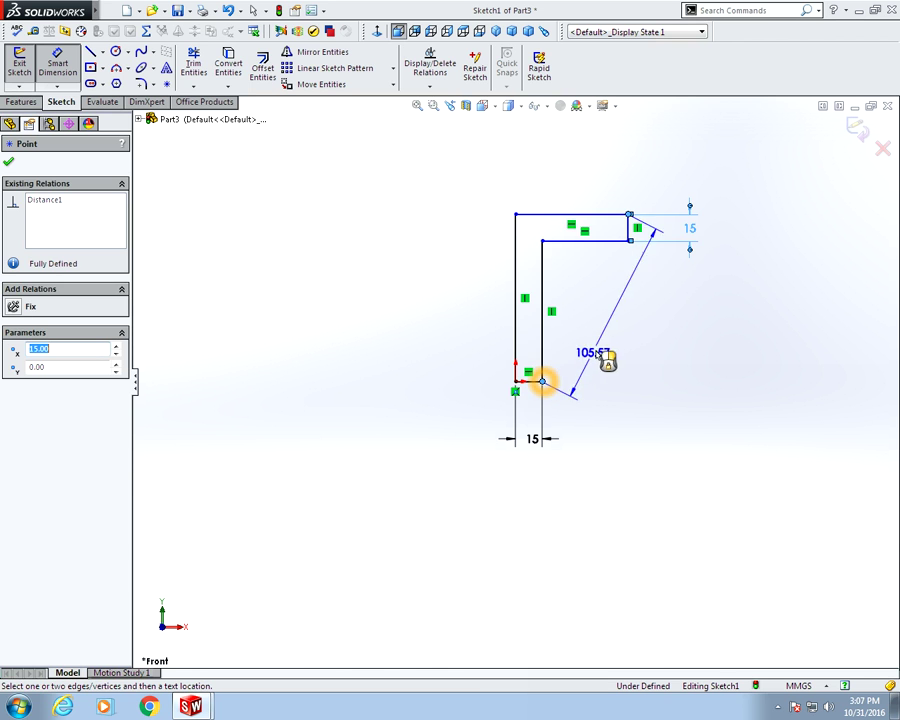
left_click(686, 323)
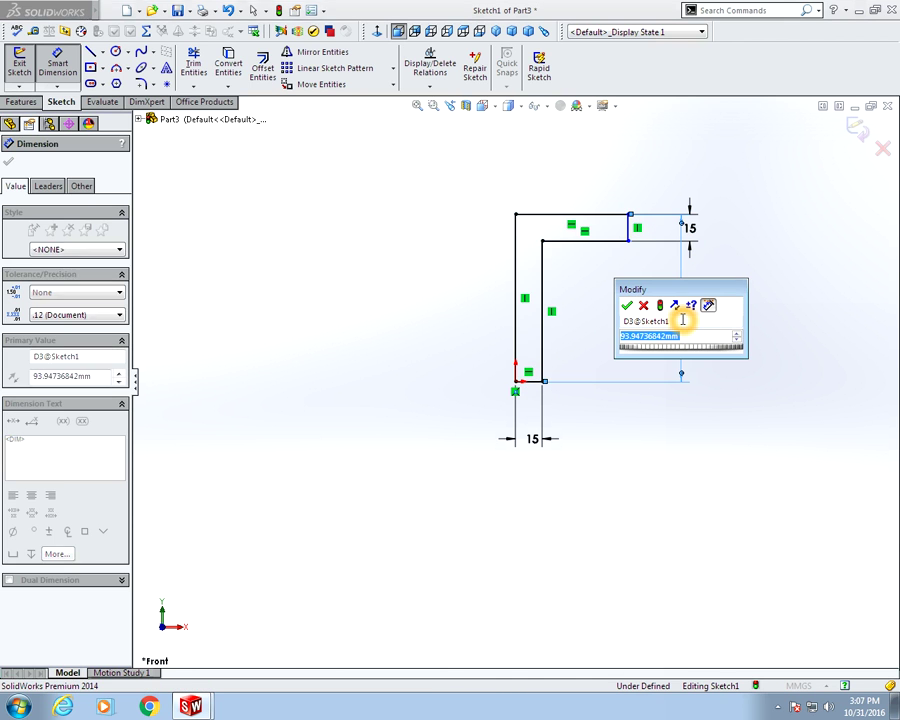
type("125")
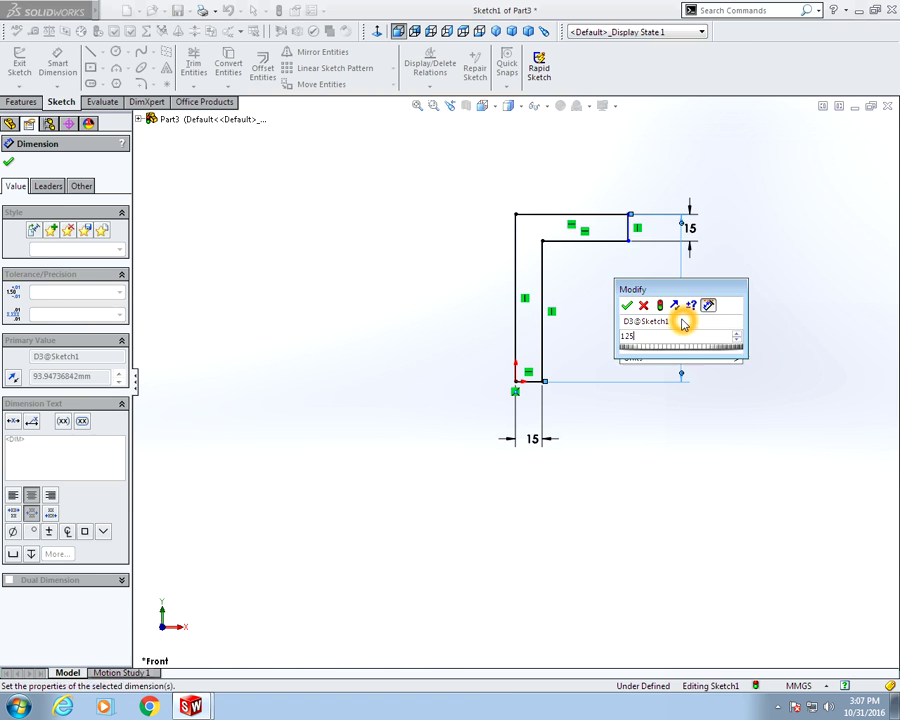
key("Return")
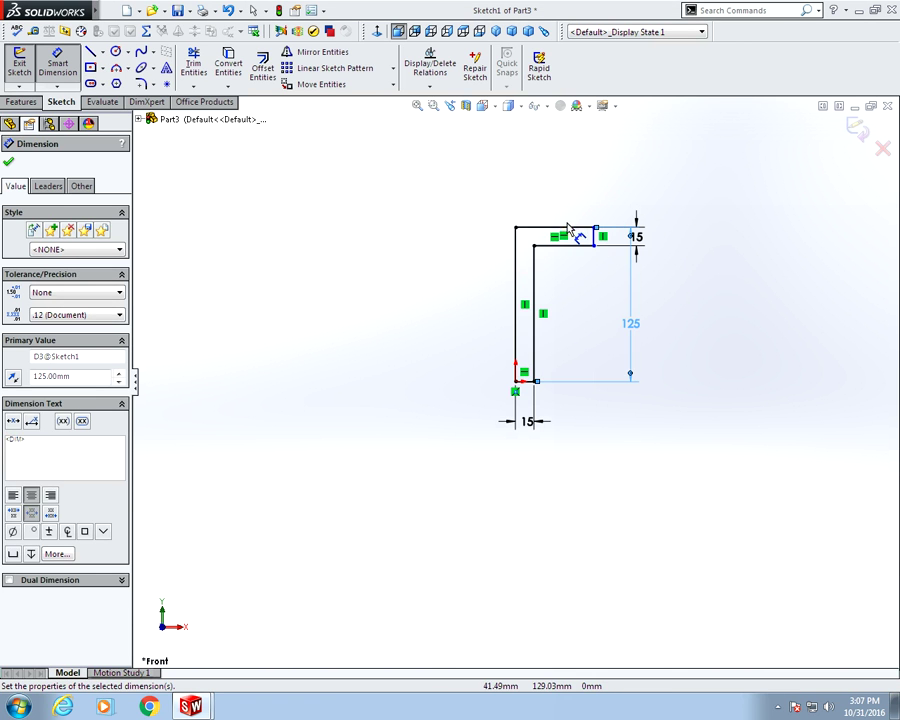
left_click(569, 227)
left_click(570, 170)
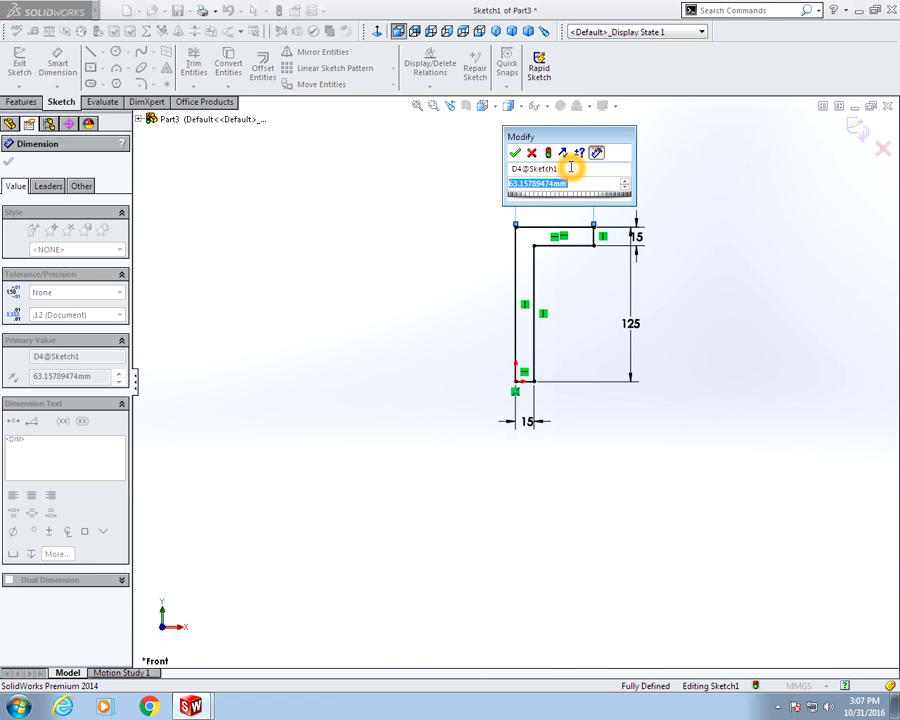
type("50")
key("Return")
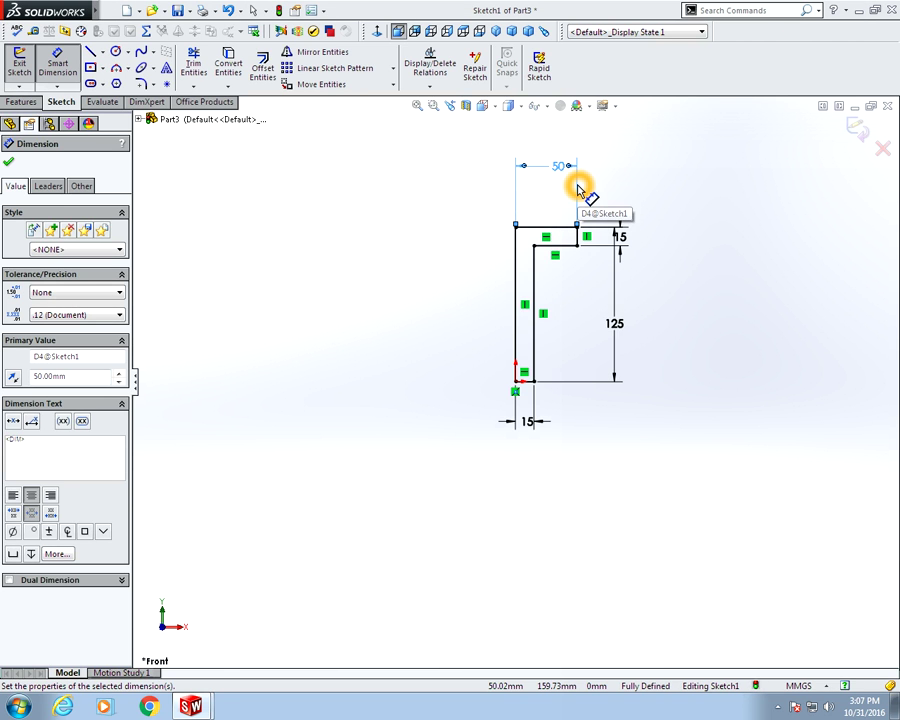
left_click(856, 129)
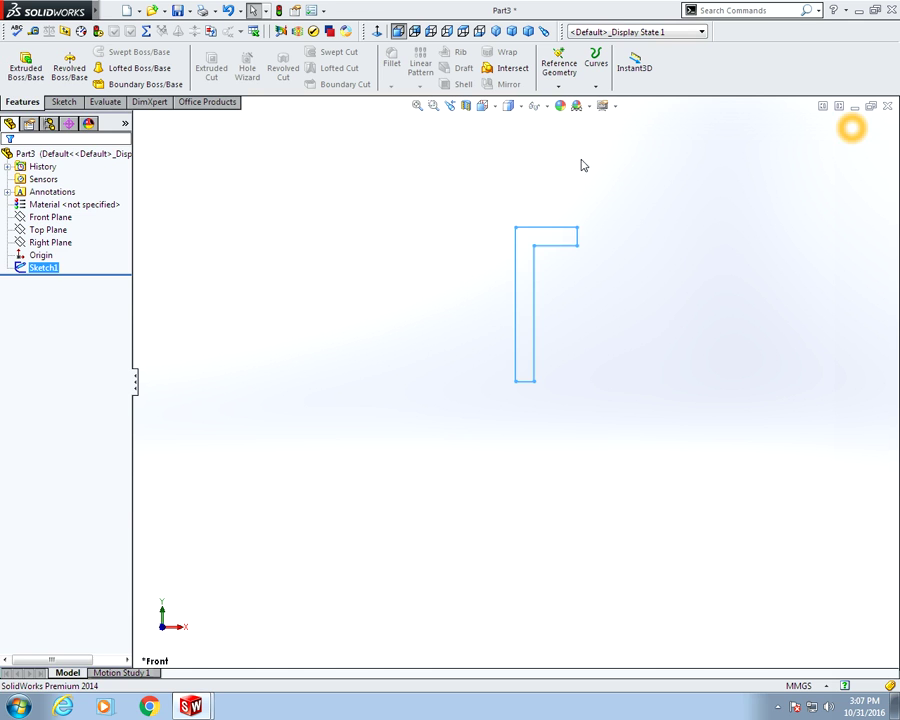
Extrude the inverted-L profile as a blind boss 75 mm deep in the reversed direction
left_click(9, 63)
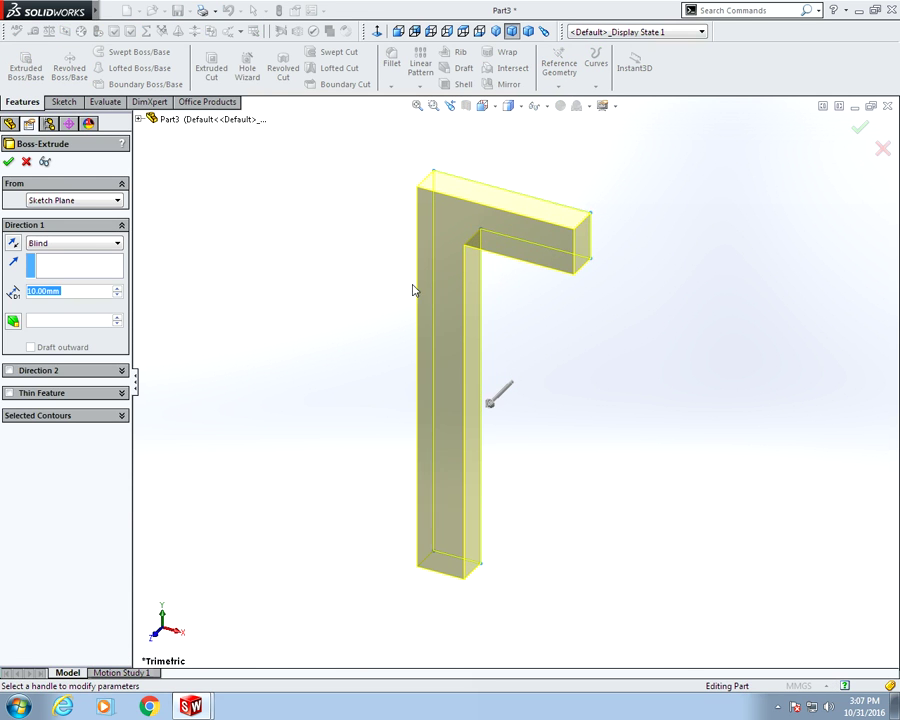
left_click(12, 243)
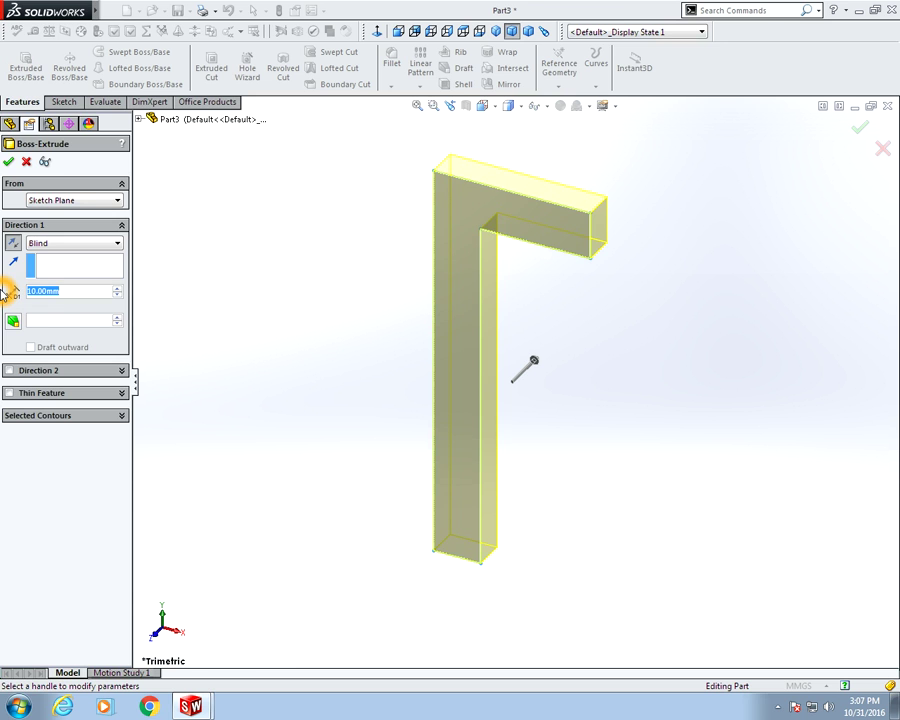
type("75")
key("Return")
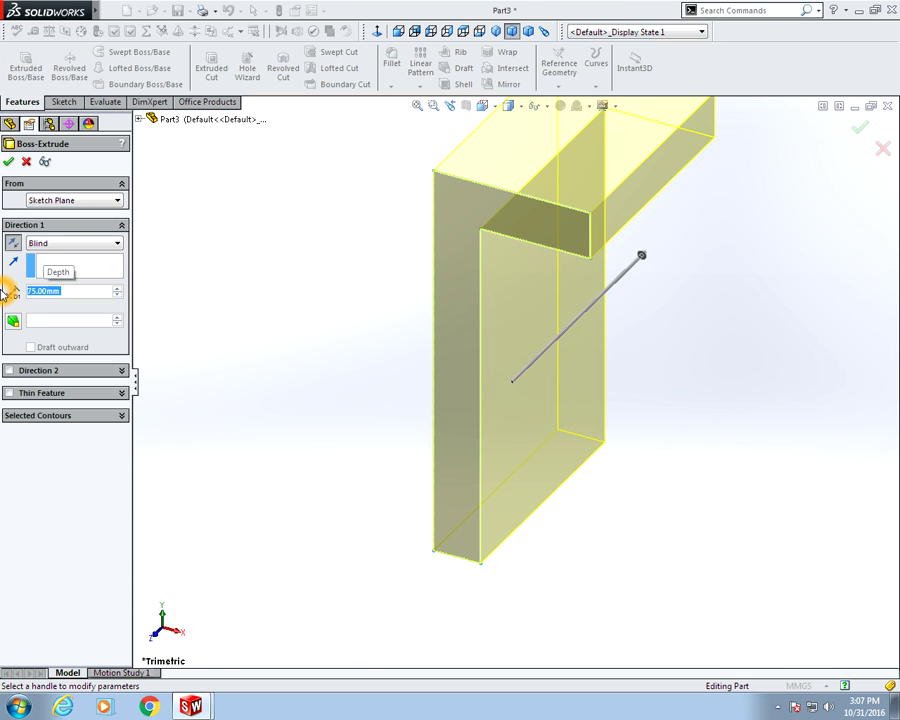
type("105")
key("Return")
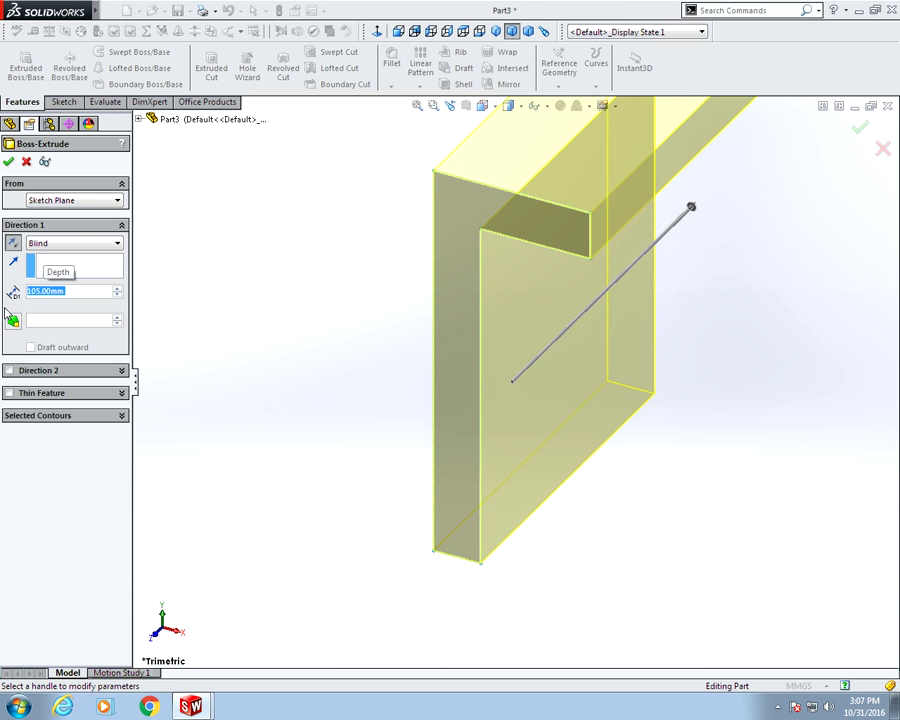
type("75")
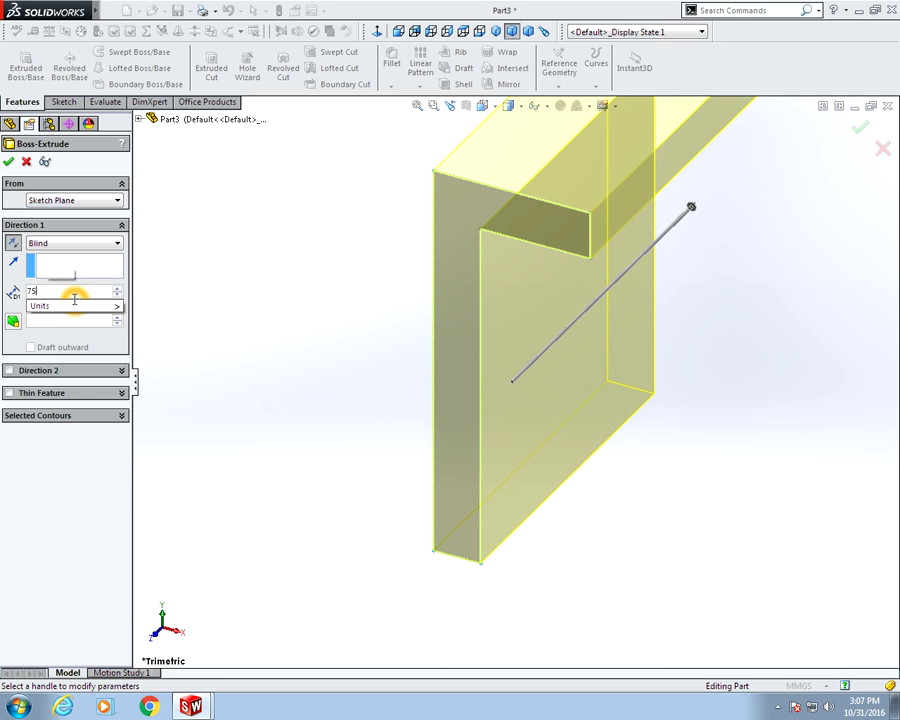
key("Return")
left_click(858, 130)
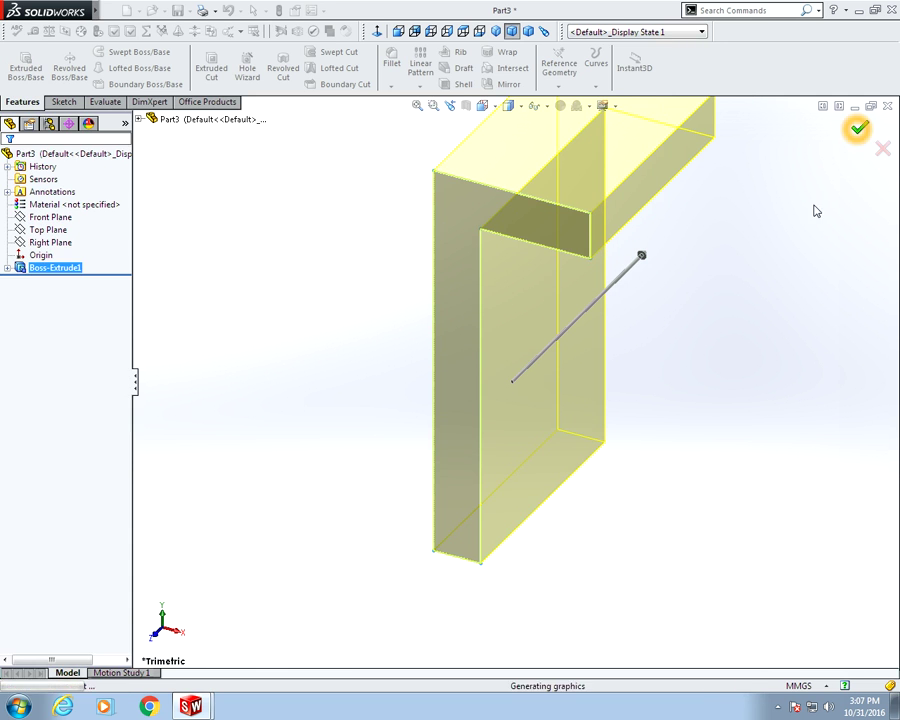
Start a sketch on the top face of the bracket with the view normal to that face
middle_click_drag(674, 242, 686, 230)
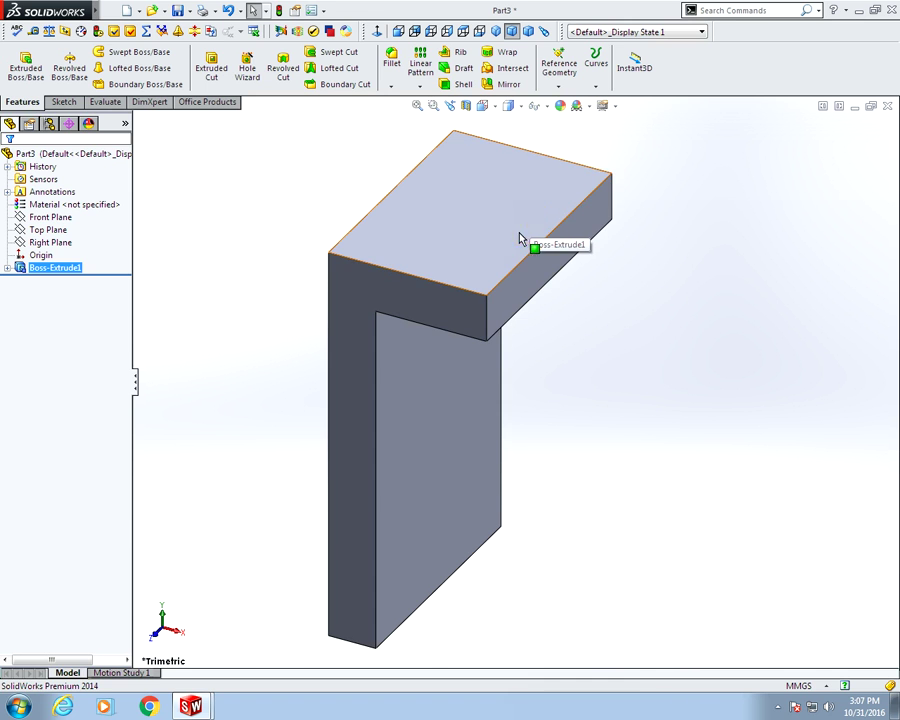
left_click(466, 244)
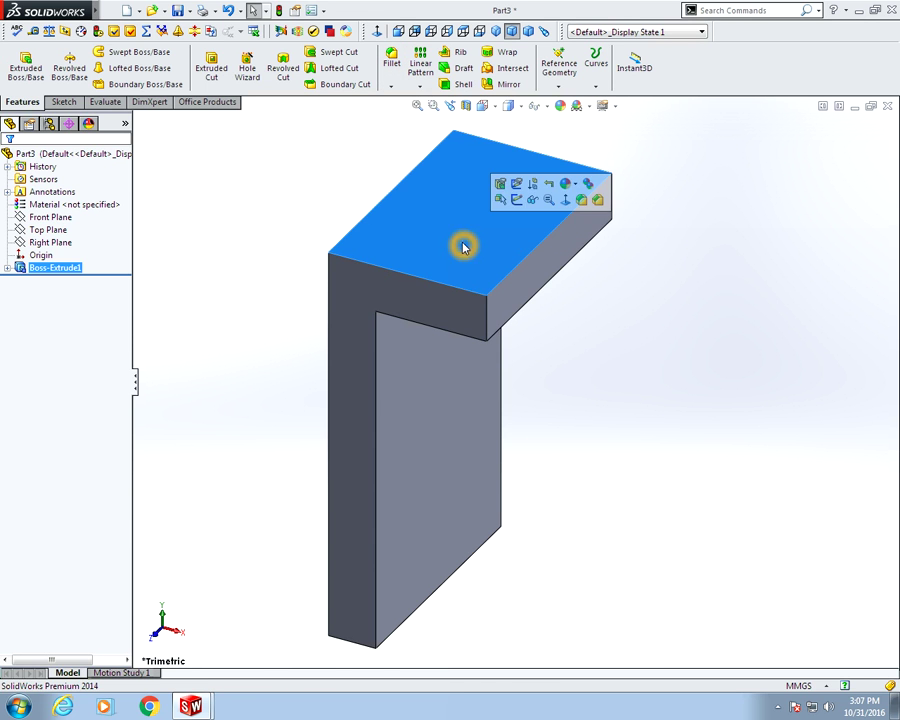
left_click(561, 201)
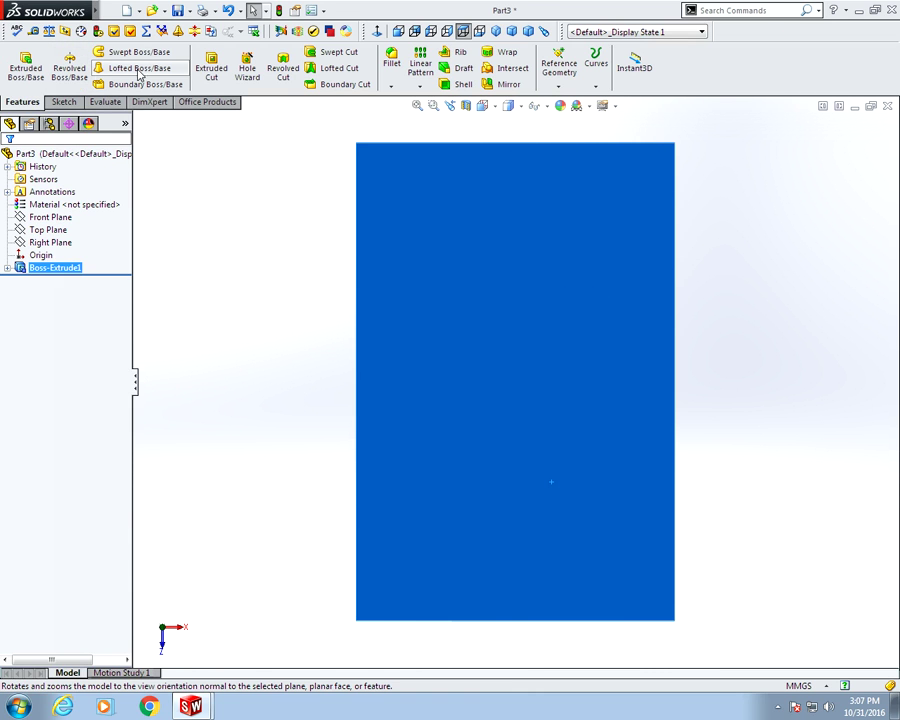
left_click(442, 209)
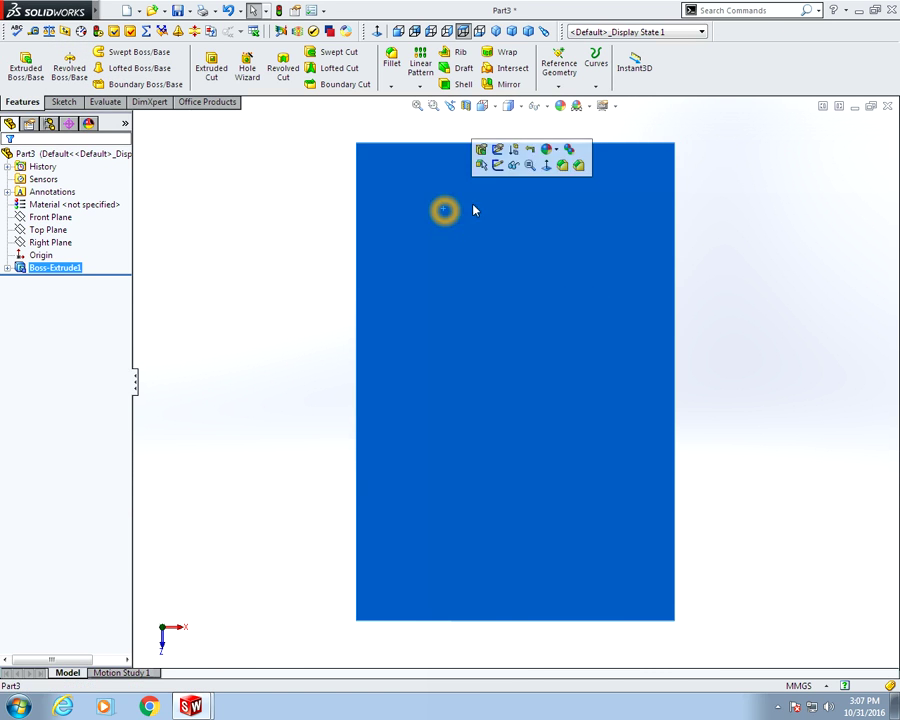
left_click(497, 166)
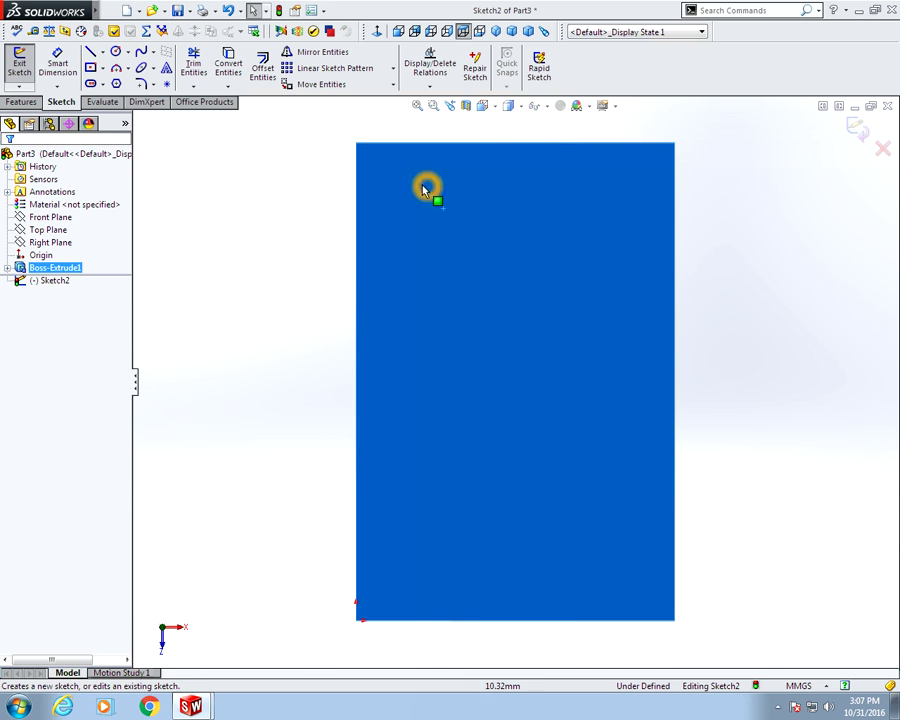
Draw a horizontal centerline from the midpoint of the face's left edge to just past its right edge
left_click(104, 55)
left_click(118, 80)
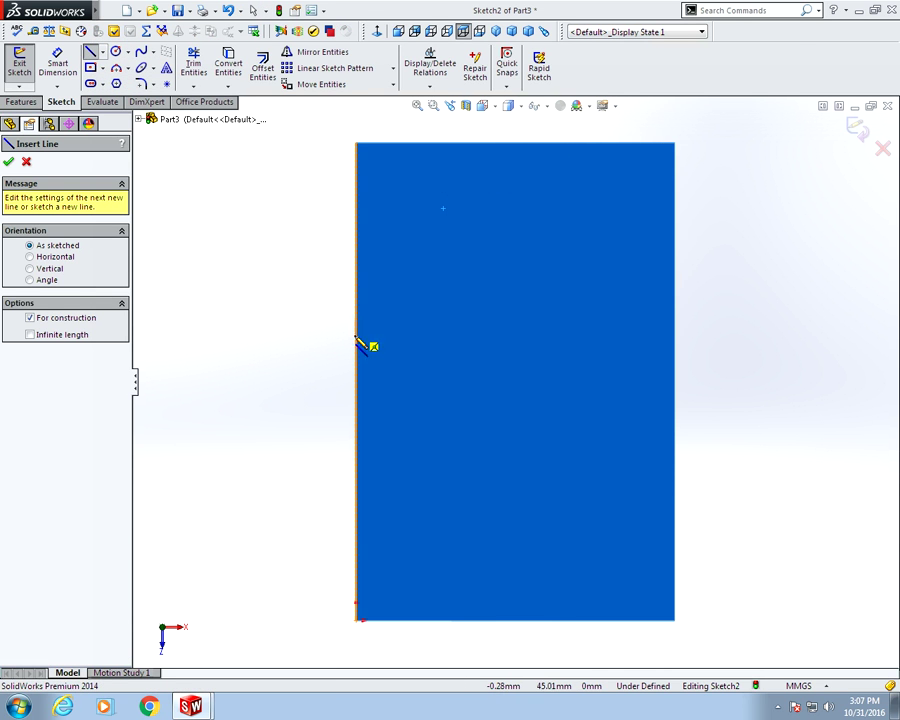
left_click(355, 381)
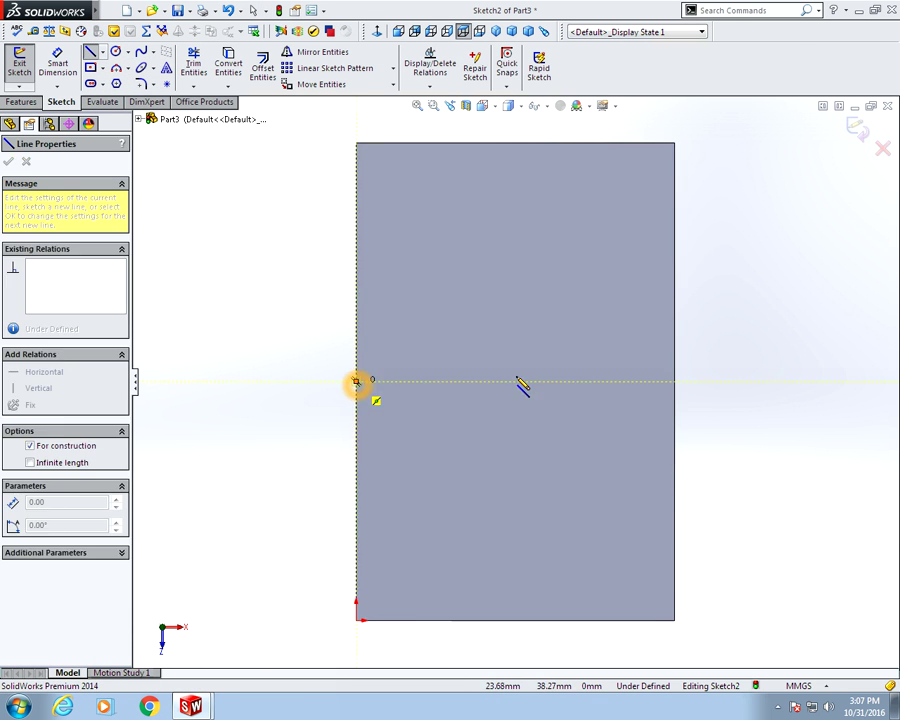
left_click(713, 381)
key("Escape")
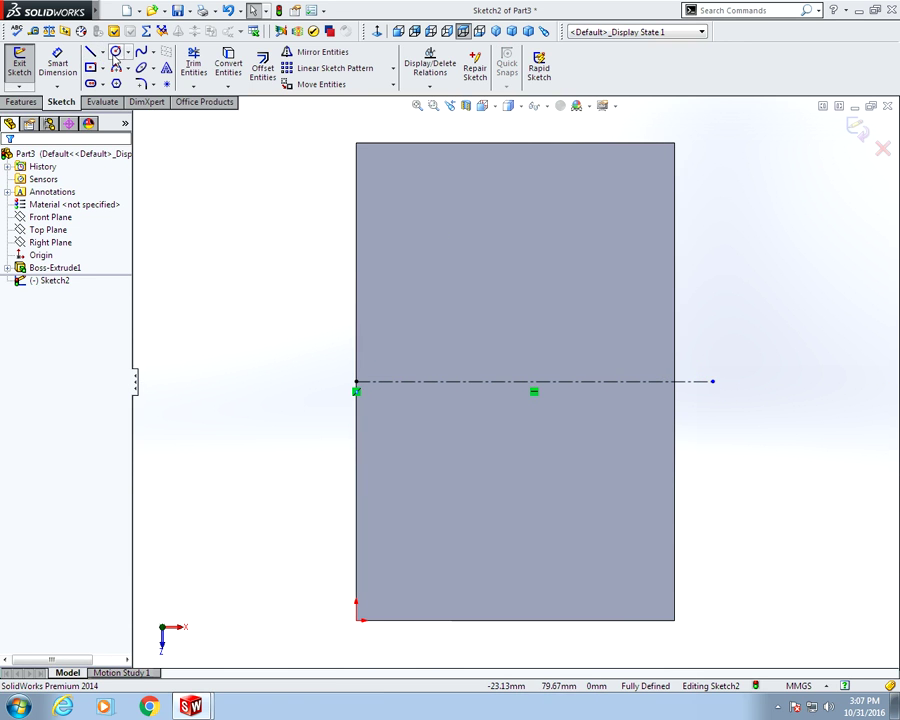
Draw a vertical centerline about 35 mm from the face's left edge, running slightly past its top and bottom edges
left_click(101, 57)
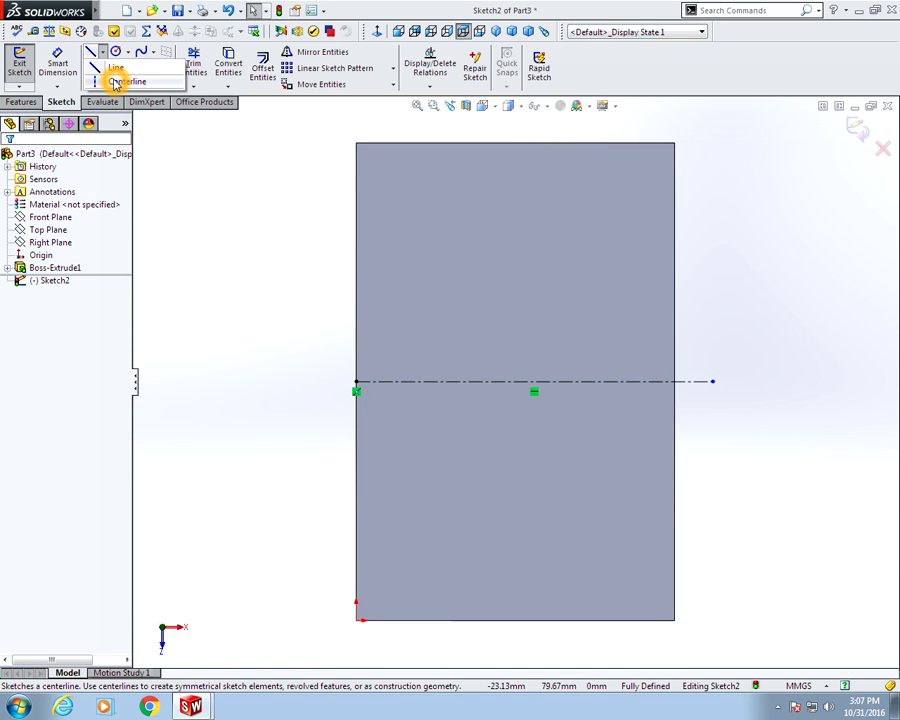
left_click(116, 82)
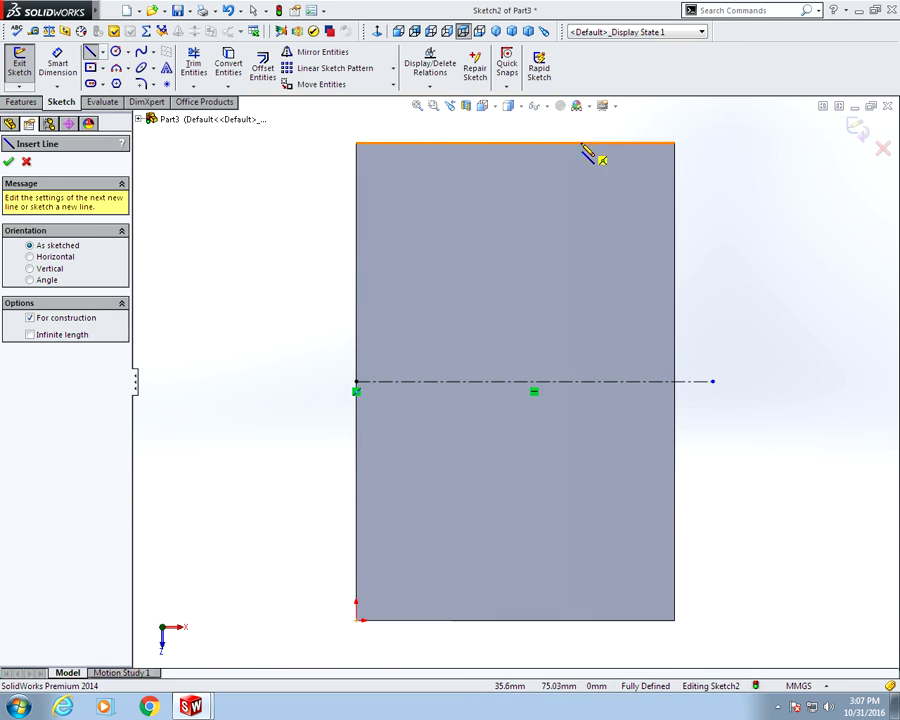
left_click(580, 140)
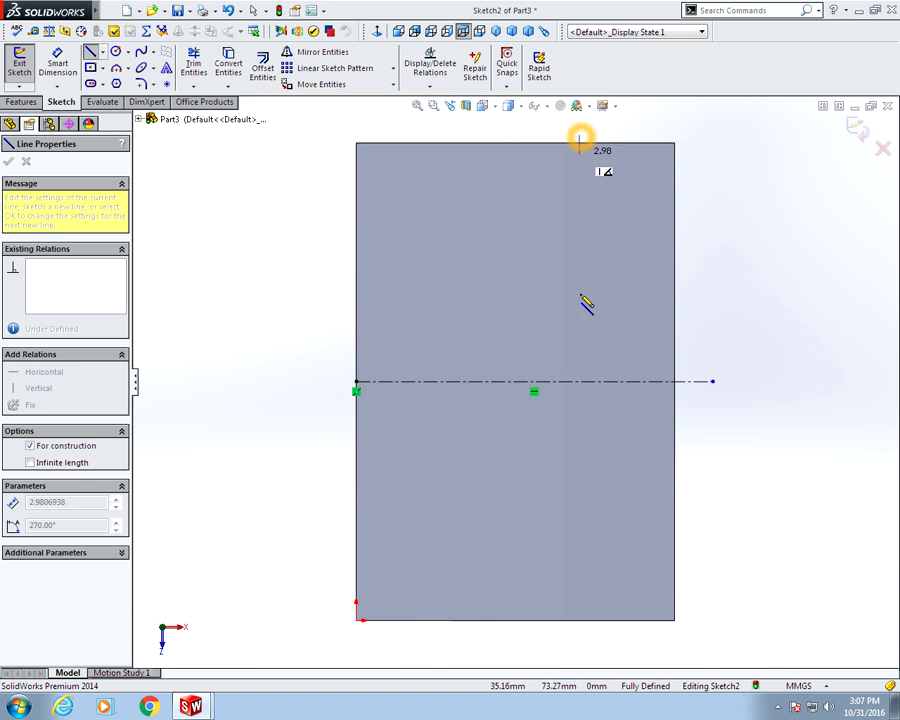
left_click(580, 636)
key("Escape")
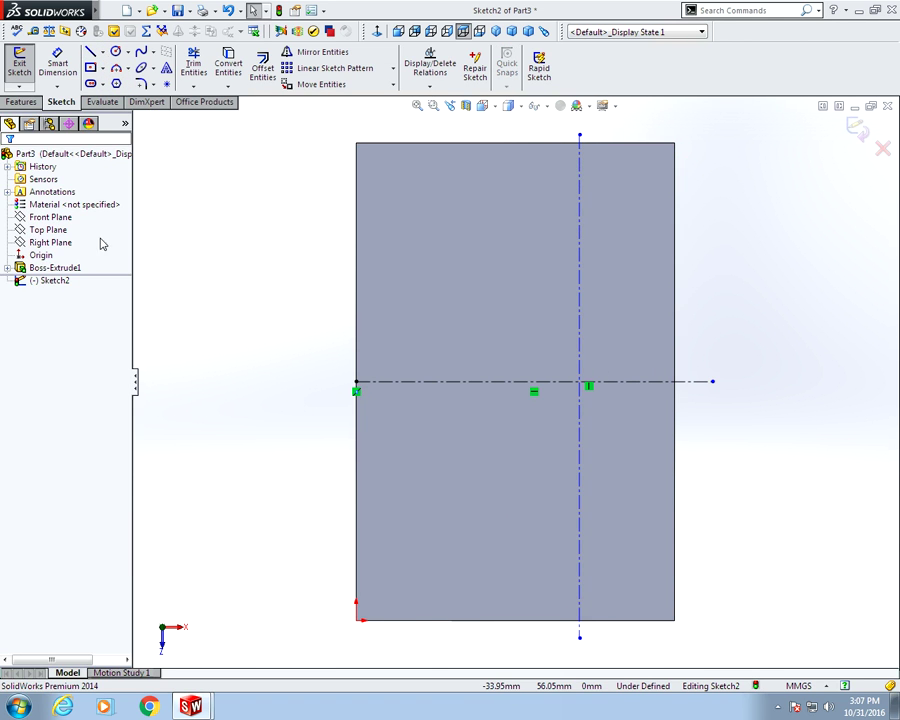
Dimension the horizontal distance from the face's top-left corner to the vertical centerline as 35 mm
left_click(56, 62)
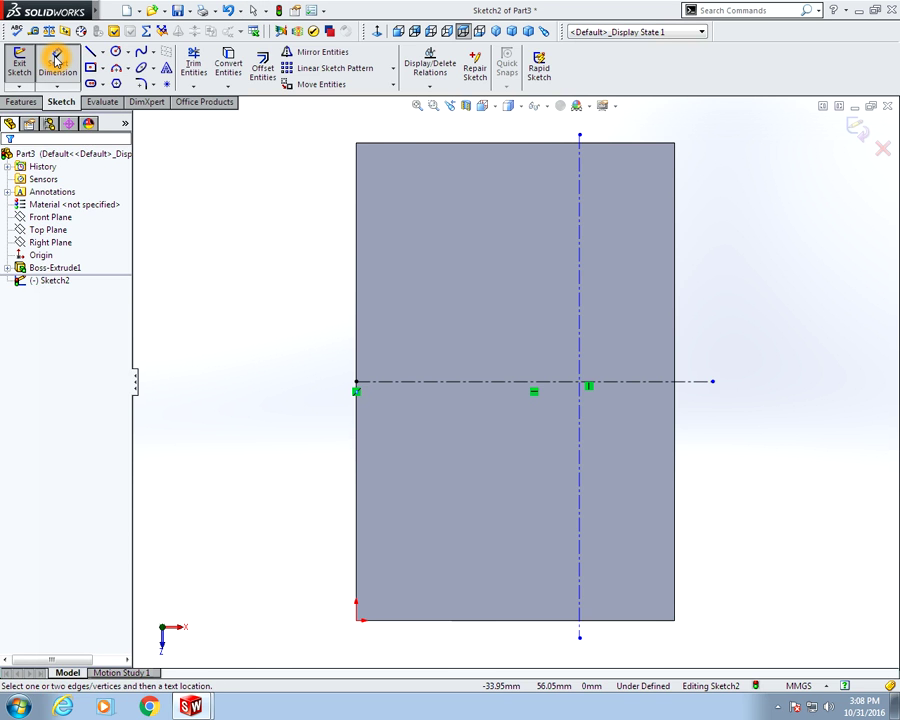
left_click(358, 143)
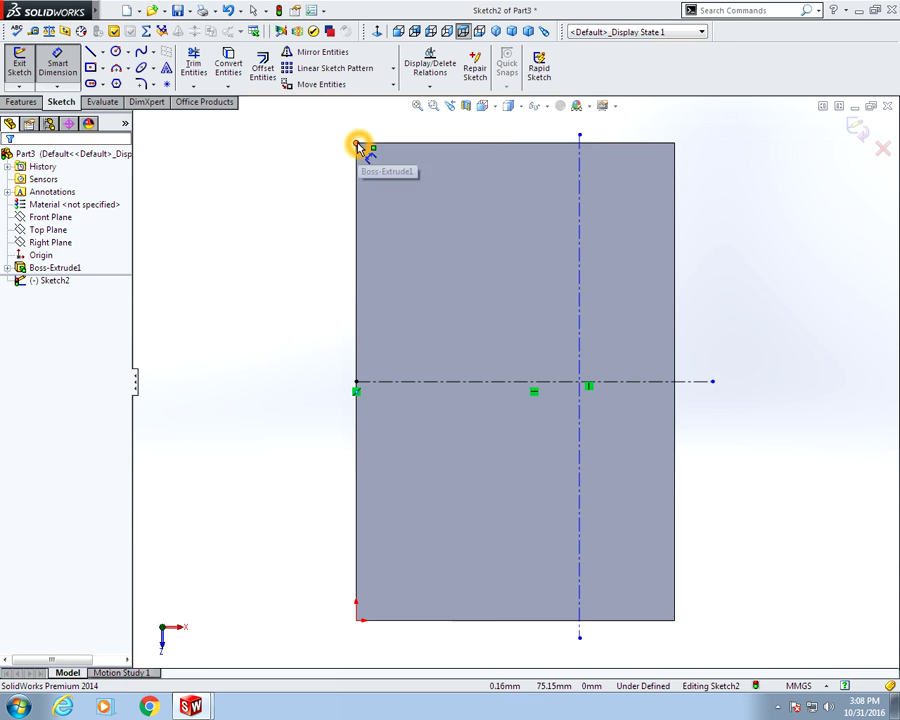
left_click(580, 138)
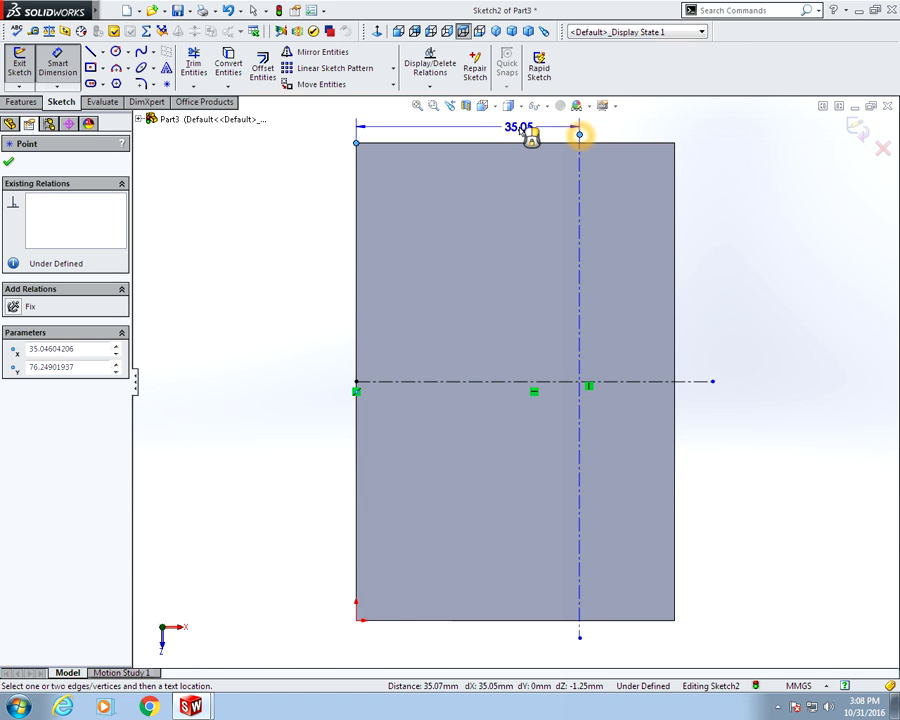
left_click(517, 126)
type("35")
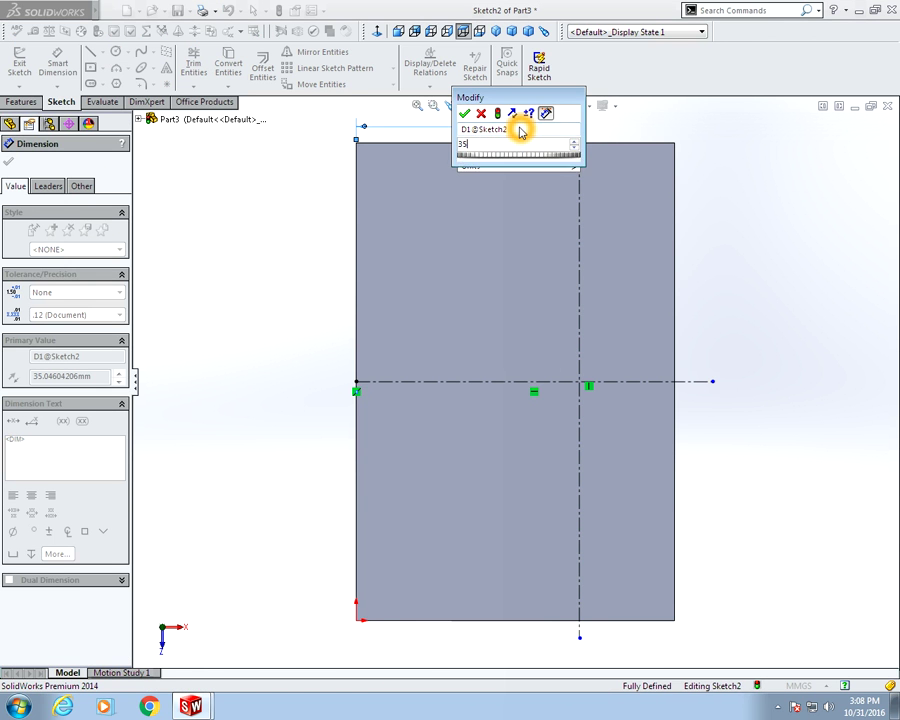
key("Return")
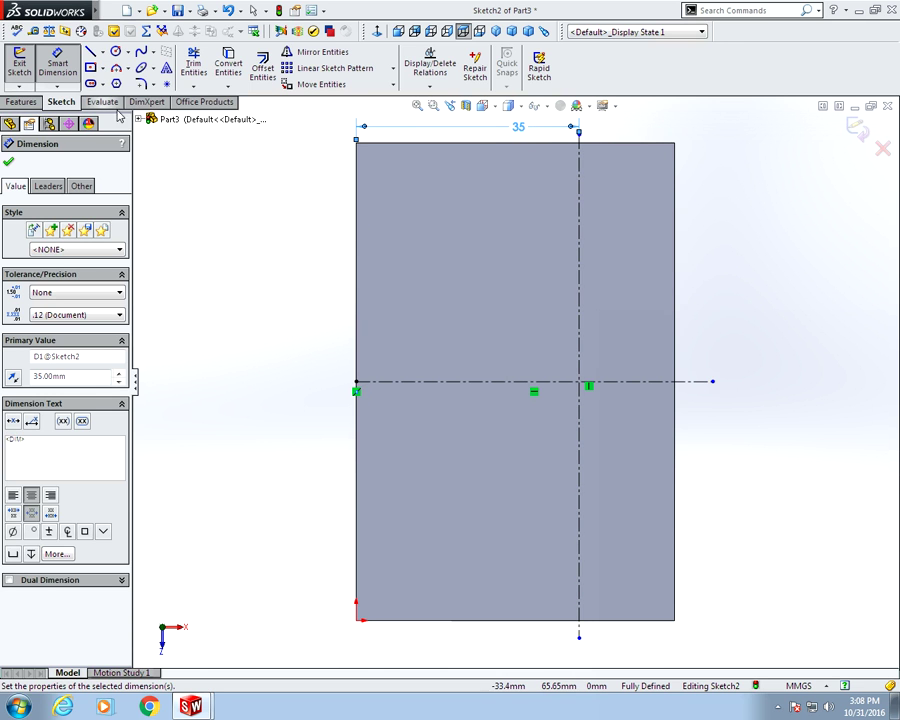
Draw a second horizontal centerline about 12 mm below the face's top edge, from the left edge to past the right edge
left_click(125, 52)
mouse_move(90, 55)
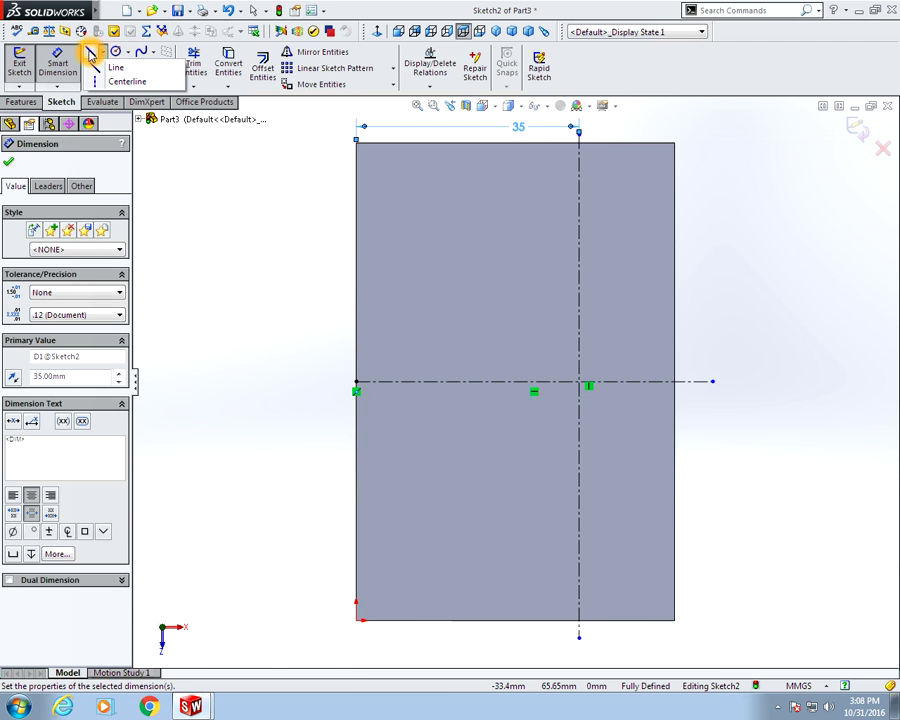
left_click(127, 81)
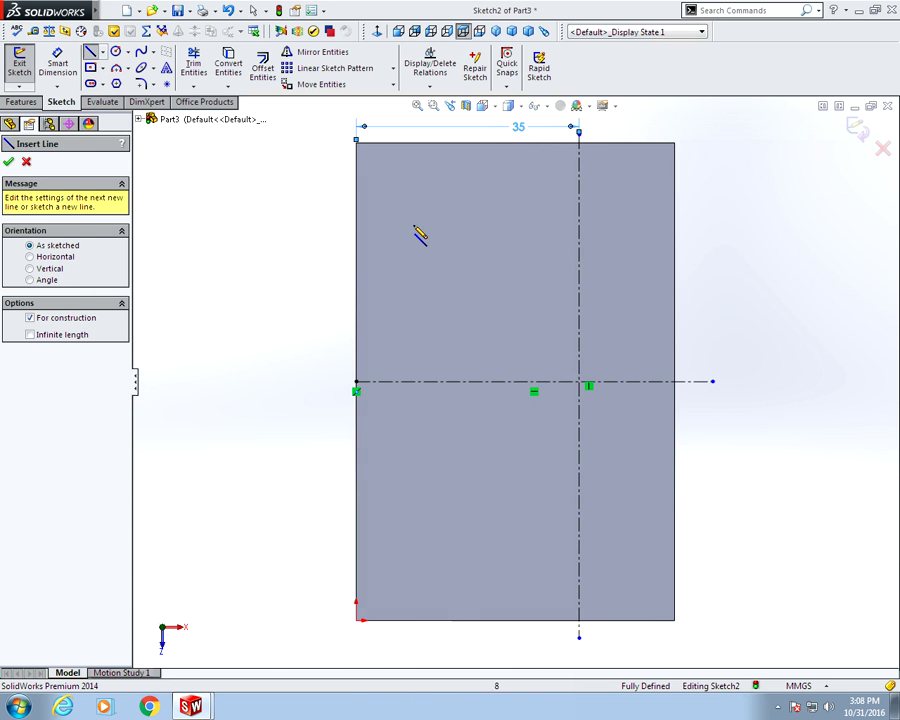
left_click(360, 222)
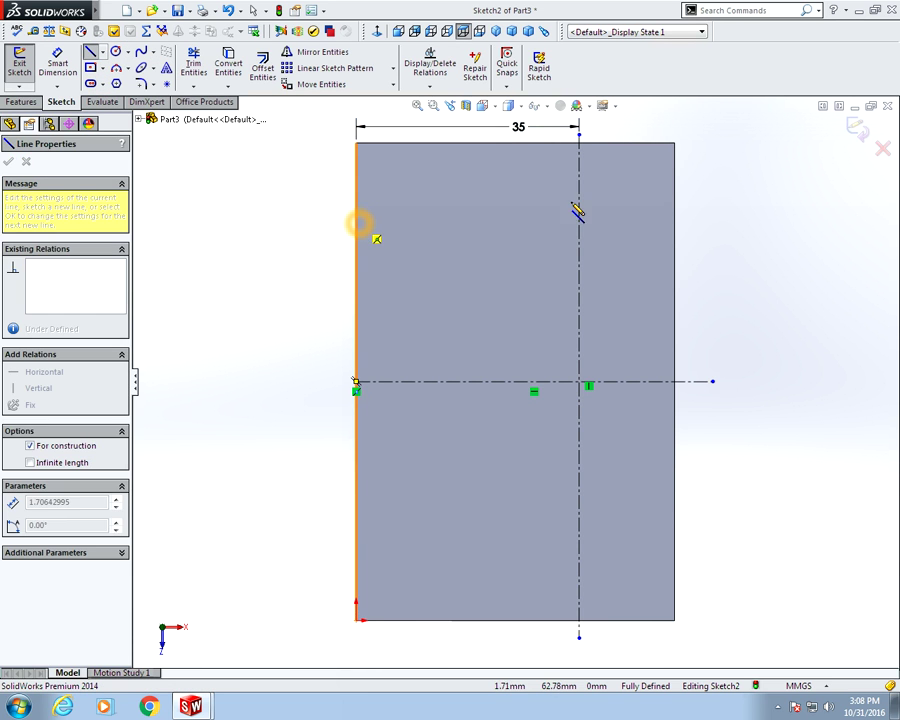
left_click(749, 221)
key("Escape")
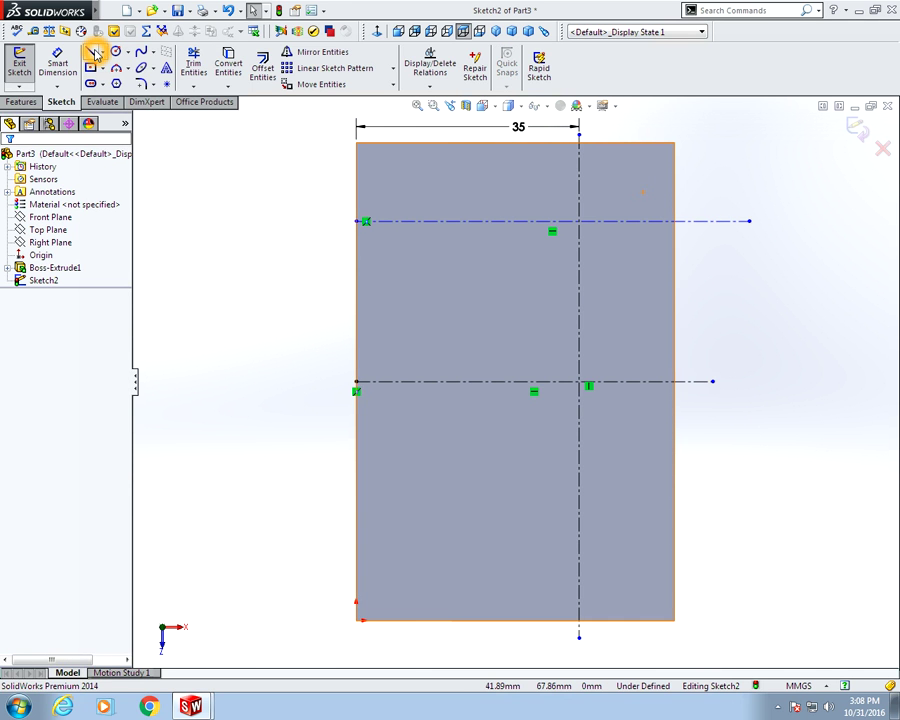
Dimension the vertical distance from the face's top-right corner to the upper horizontal centerline as 15 mm
left_click(749, 222)
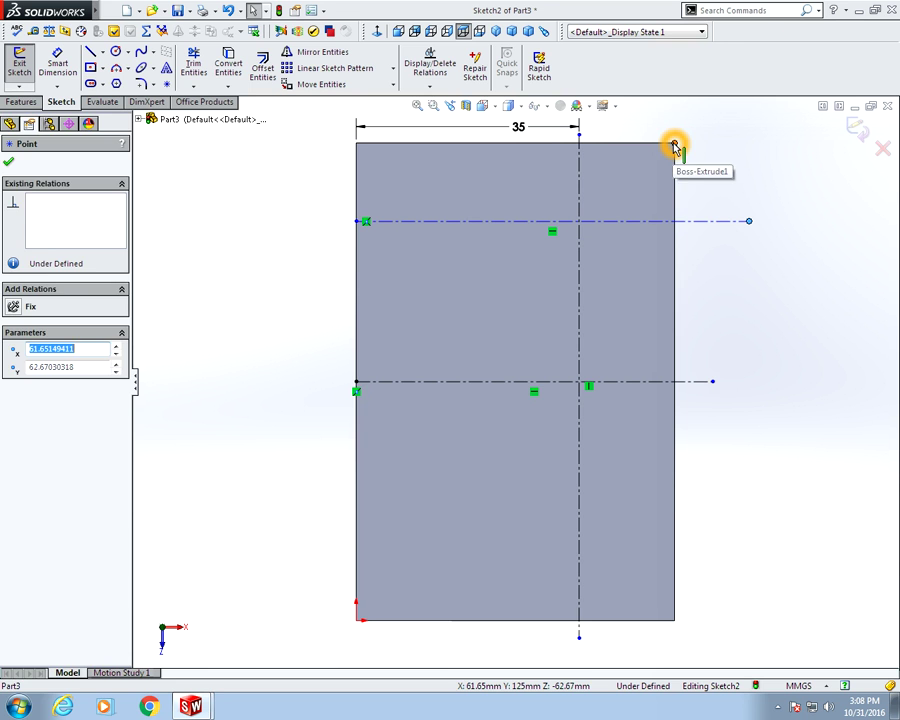
left_click(675, 145)
left_click(57, 63)
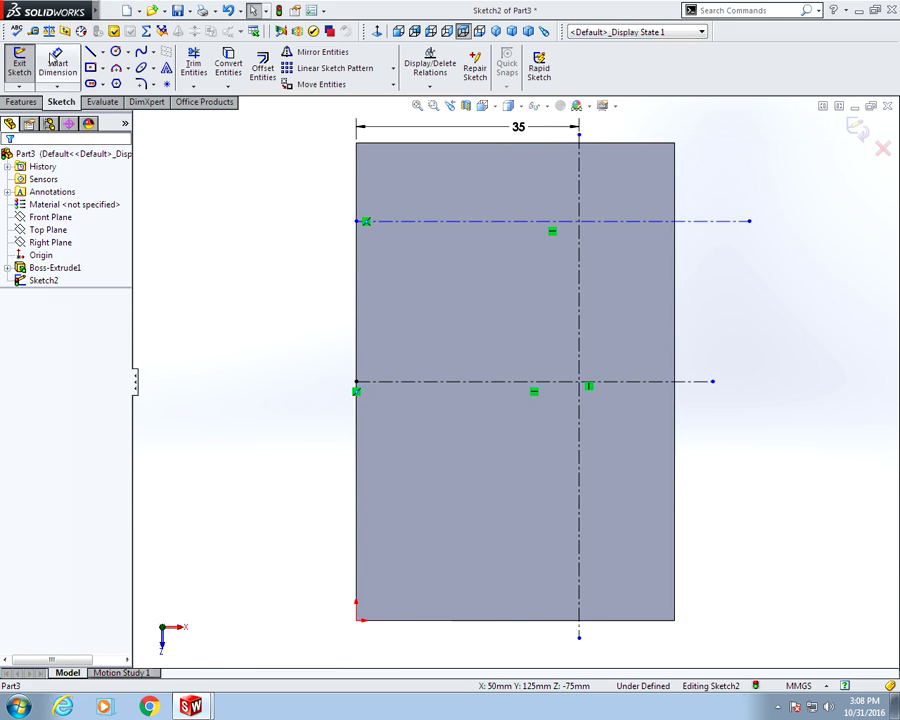
left_click(749, 222)
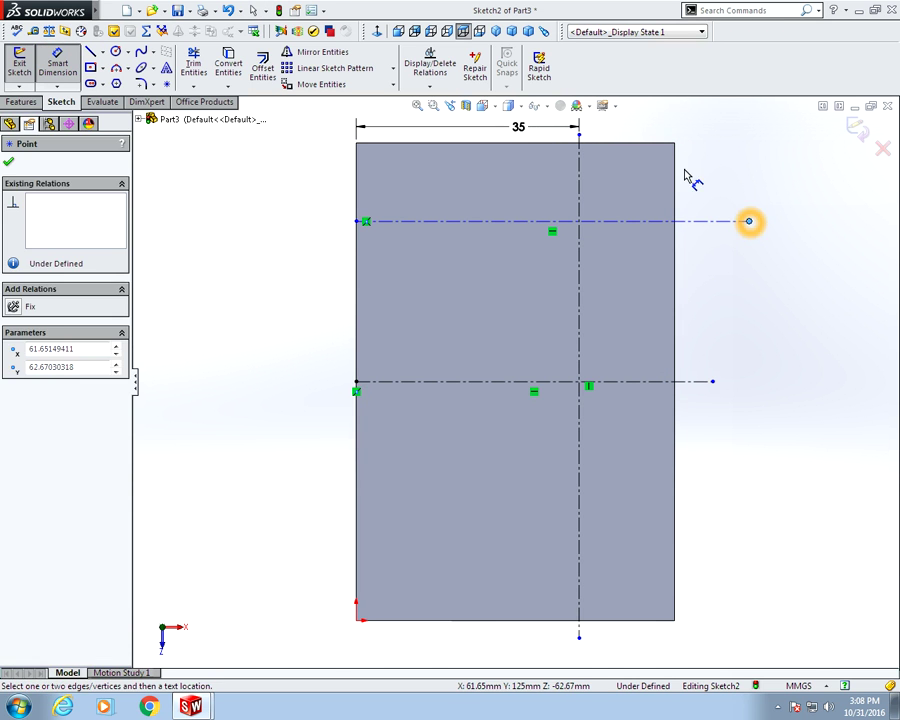
left_click(676, 145)
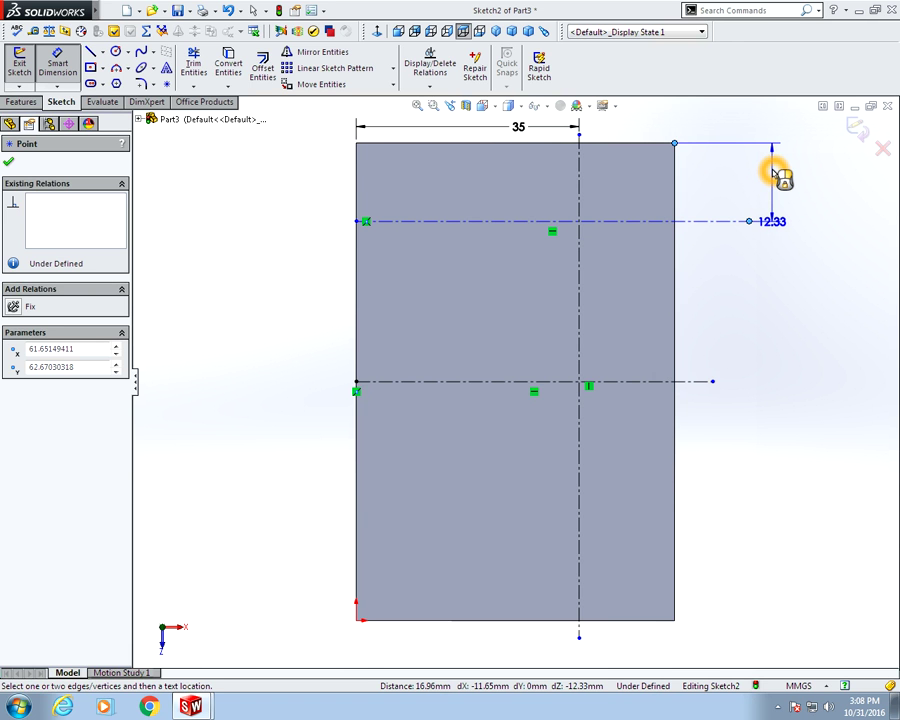
left_click(773, 177)
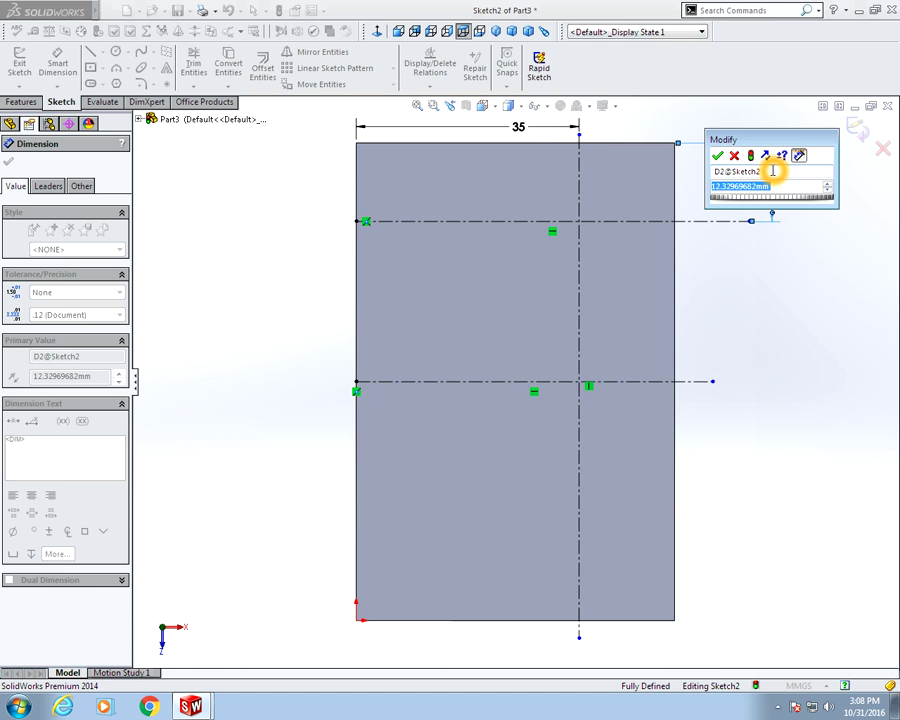
type("15")
key("Return")
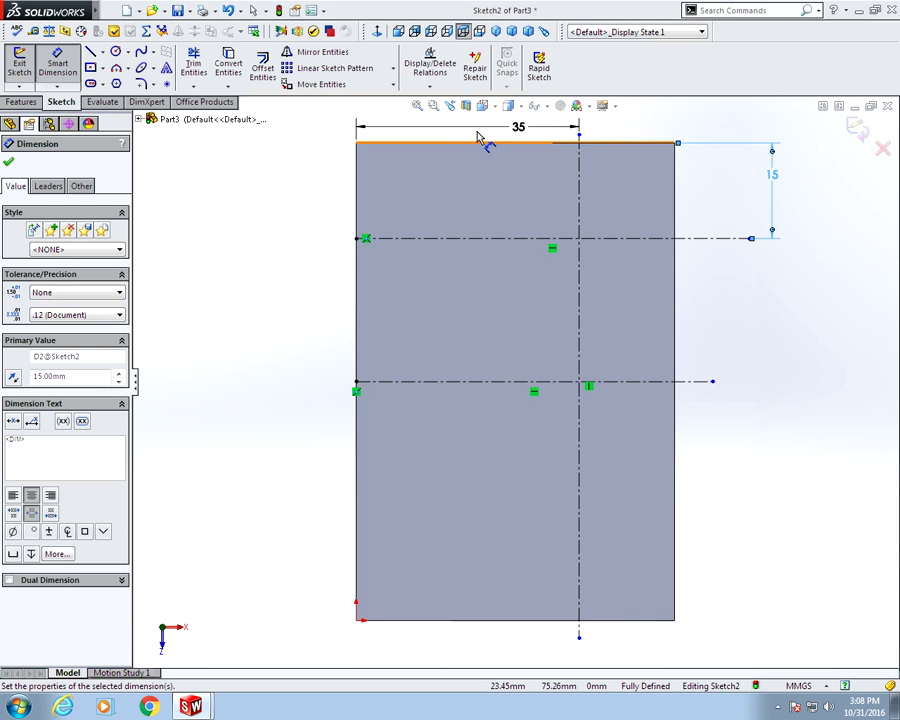
left_click(9, 162)
Draw a circle centered where the upper horizontal and vertical centerlines cross, and dimension its diameter as 15 mm
left_click(116, 51)
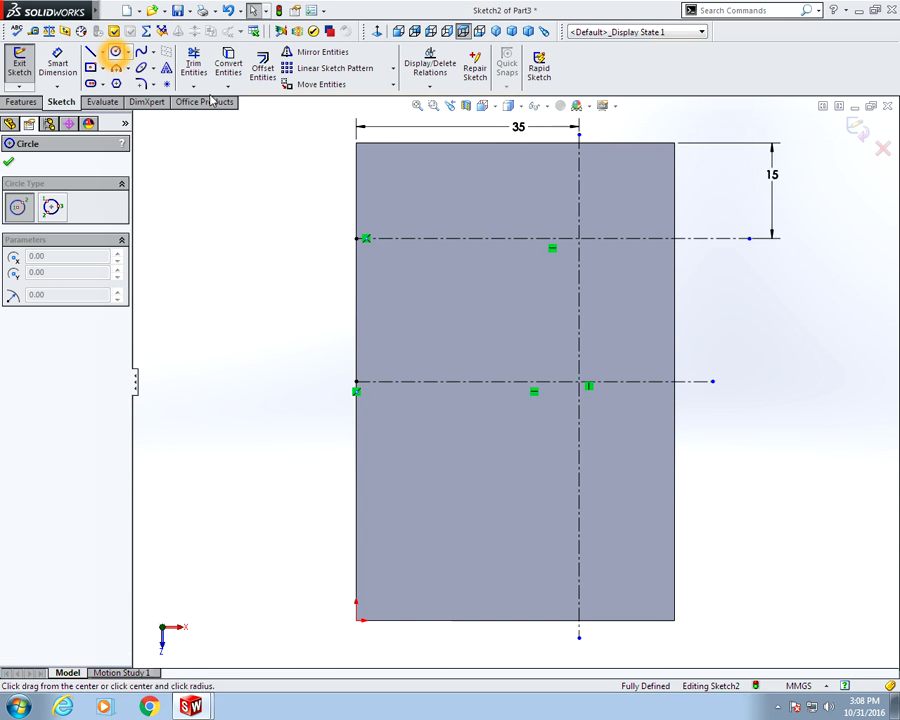
left_click(580, 239)
left_click(602, 281)
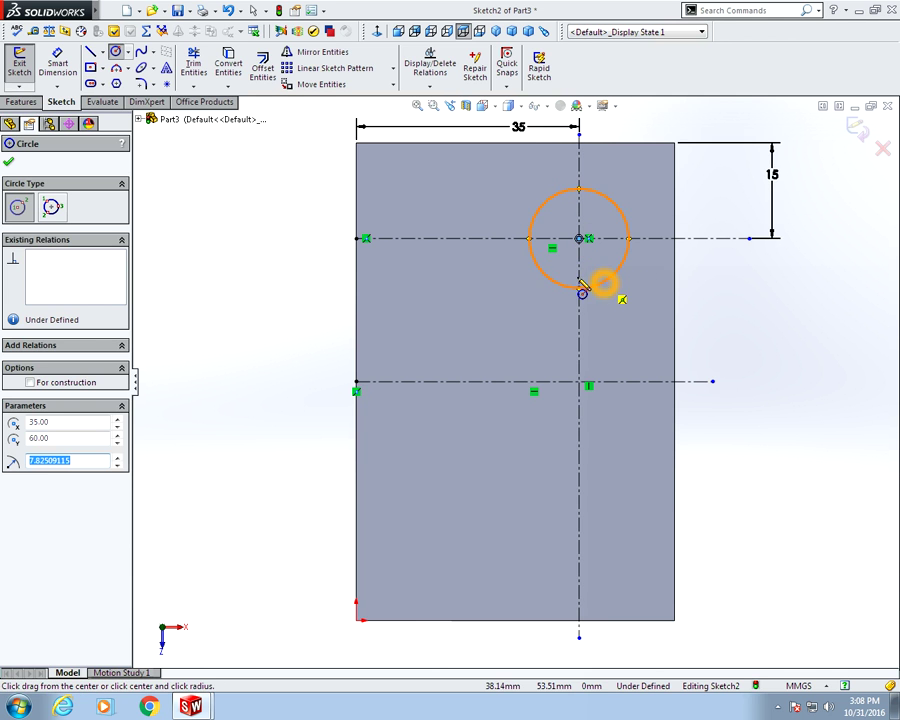
left_click(68, 78)
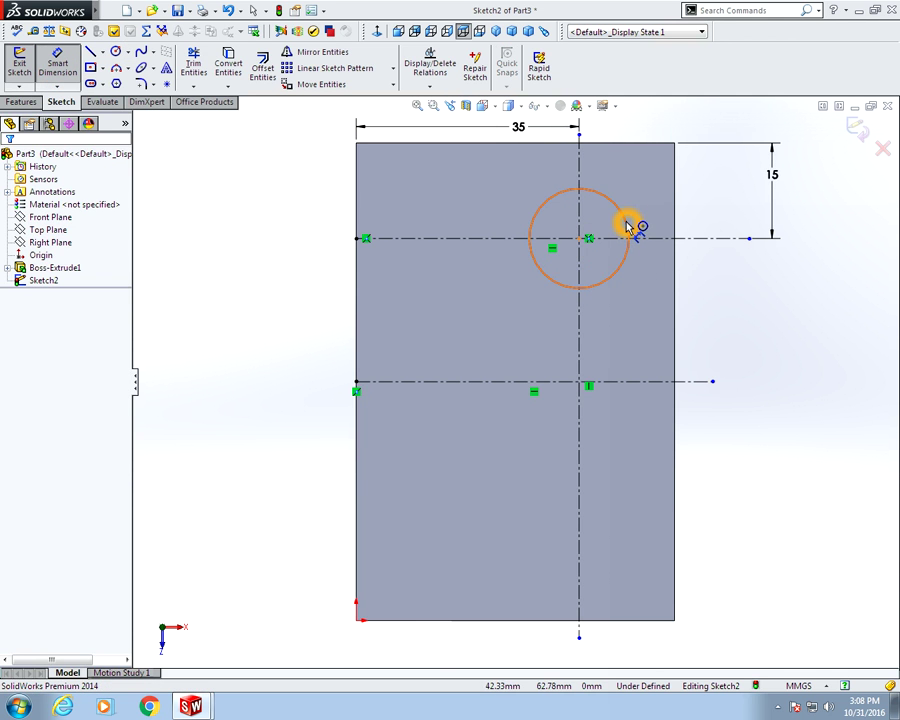
left_click(627, 226)
left_click(676, 131)
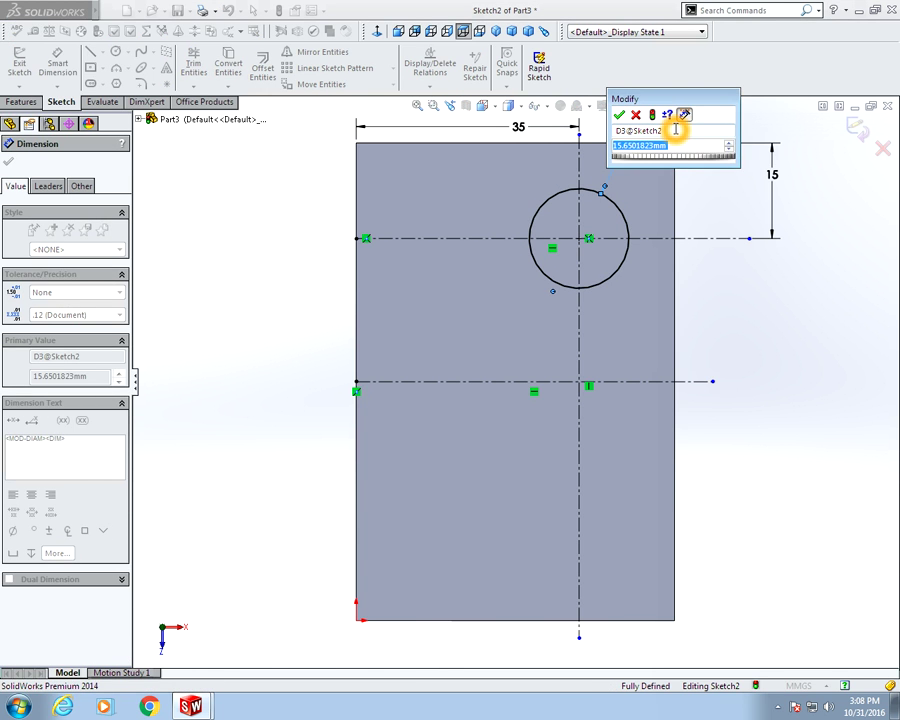
type("15")
key("Return")
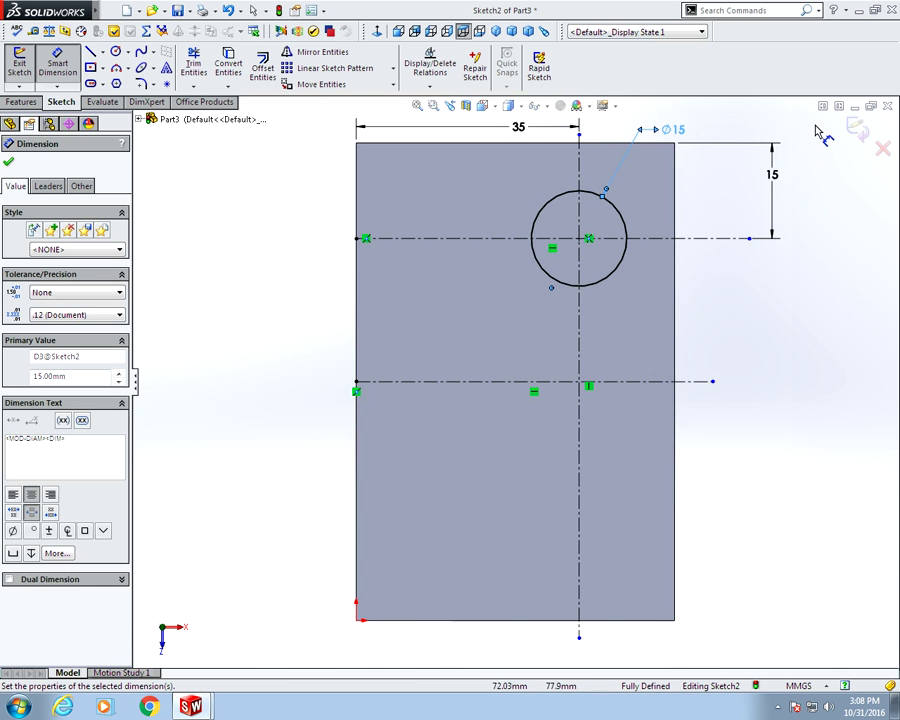
key("Escape")
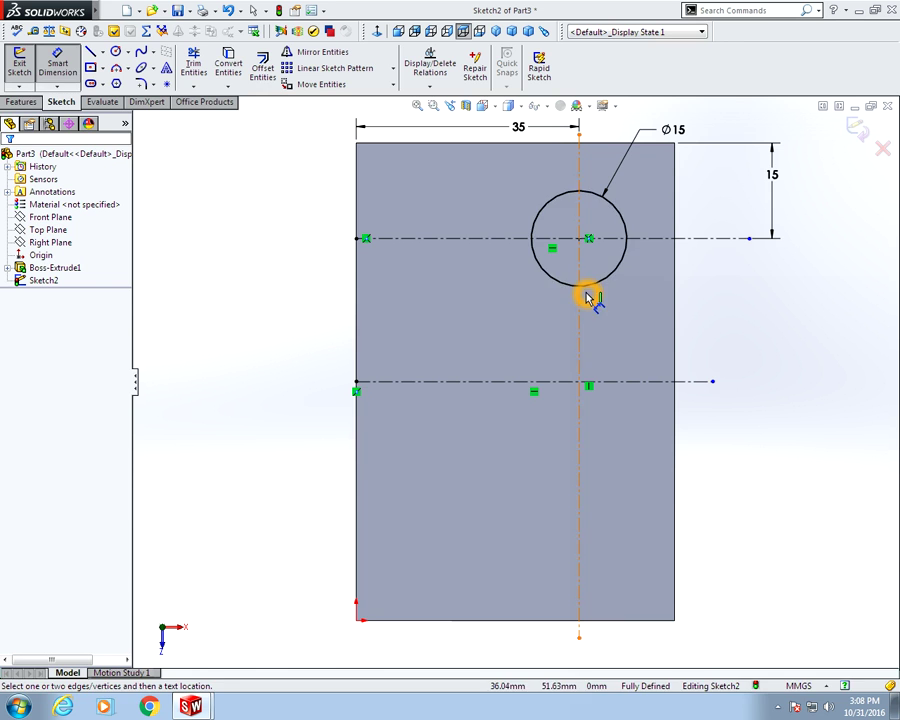
key("Escape")
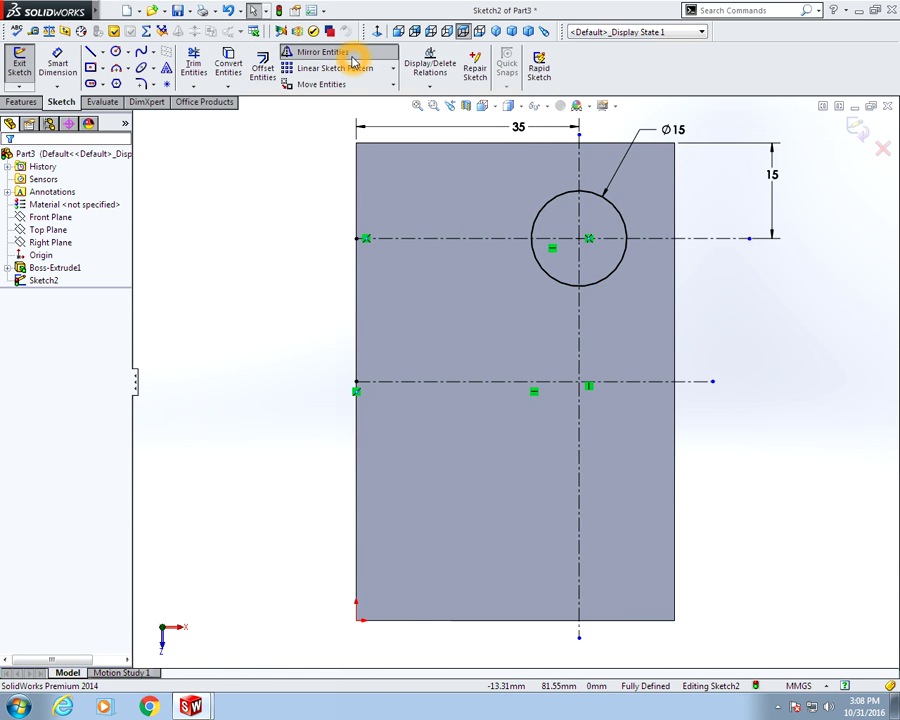
Mirror the circle about the middle horizontal centerline, keeping the original
left_click(318, 52)
left_click(560, 289)
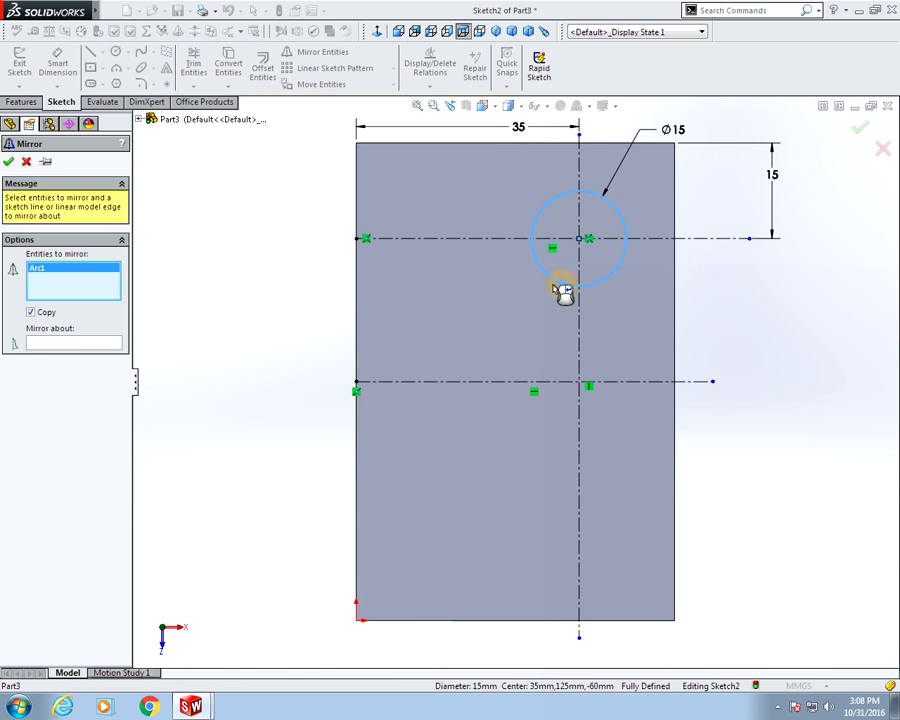
left_click(70, 344)
left_click(481, 389)
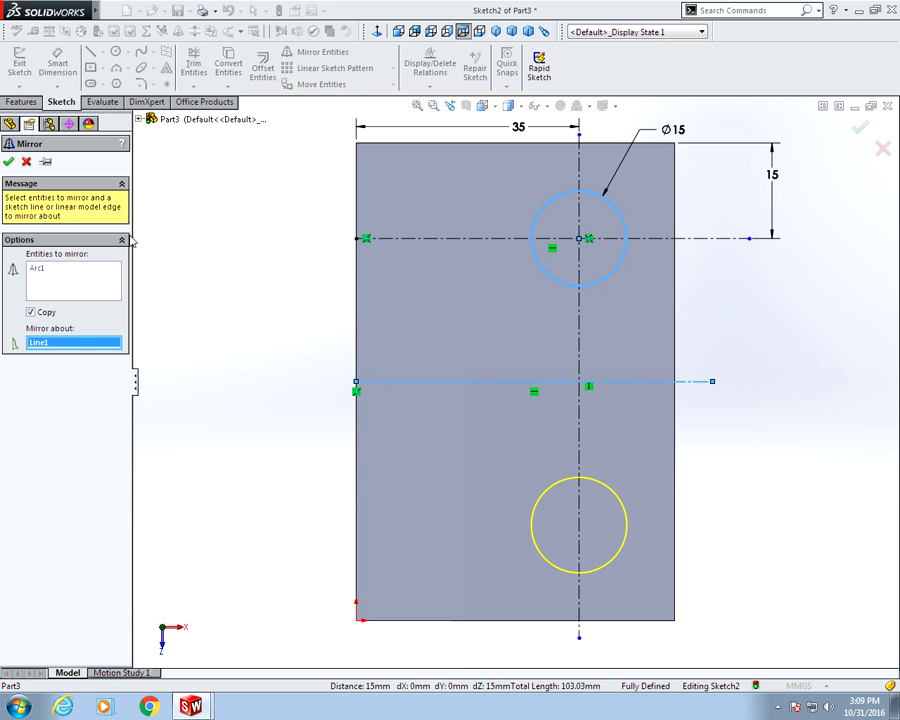
left_click(9, 162)
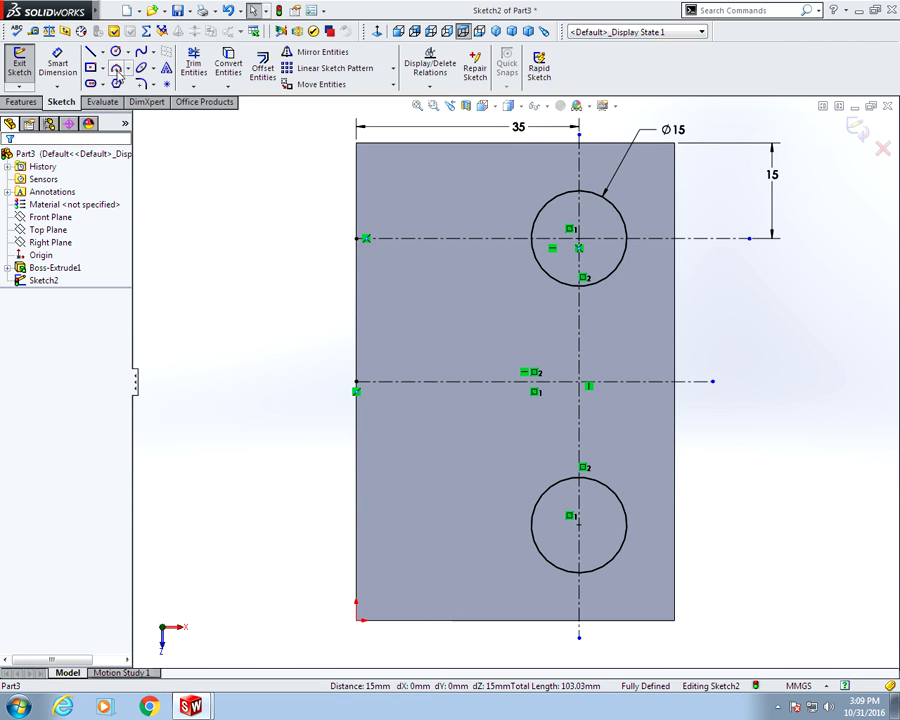
Close the sketch and cut both circles through the bracket with a Through All extruded cut
left_click(852, 130)
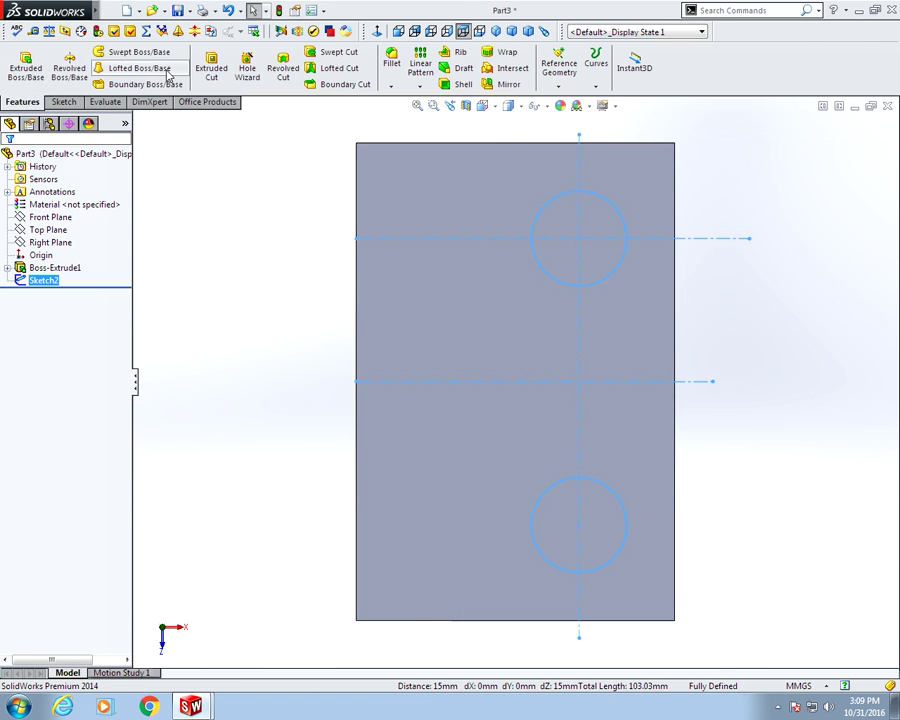
left_click(211, 65)
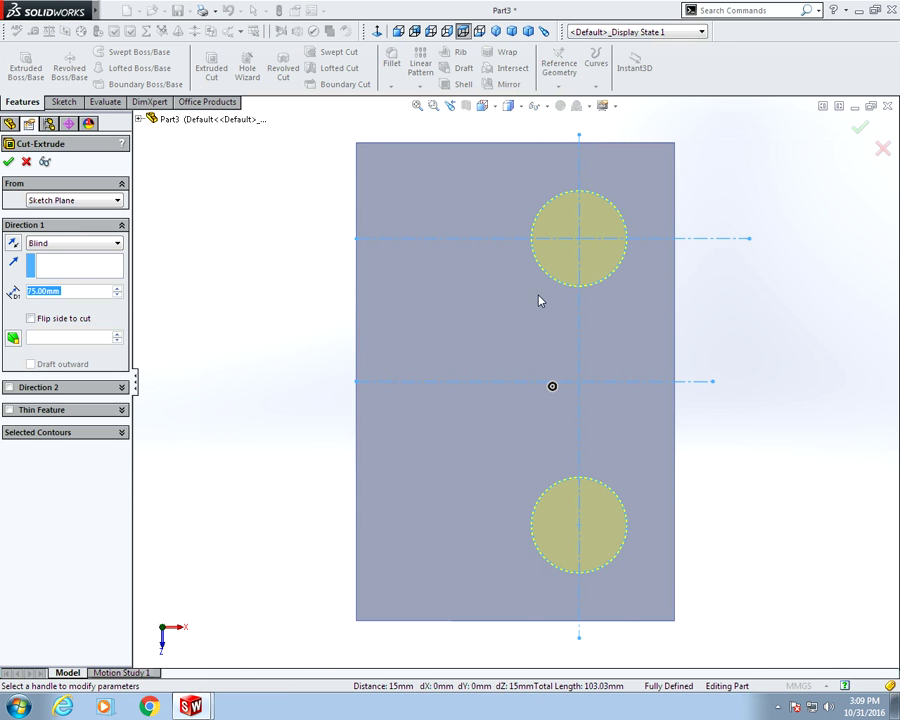
left_click(74, 244)
left_click(76, 255)
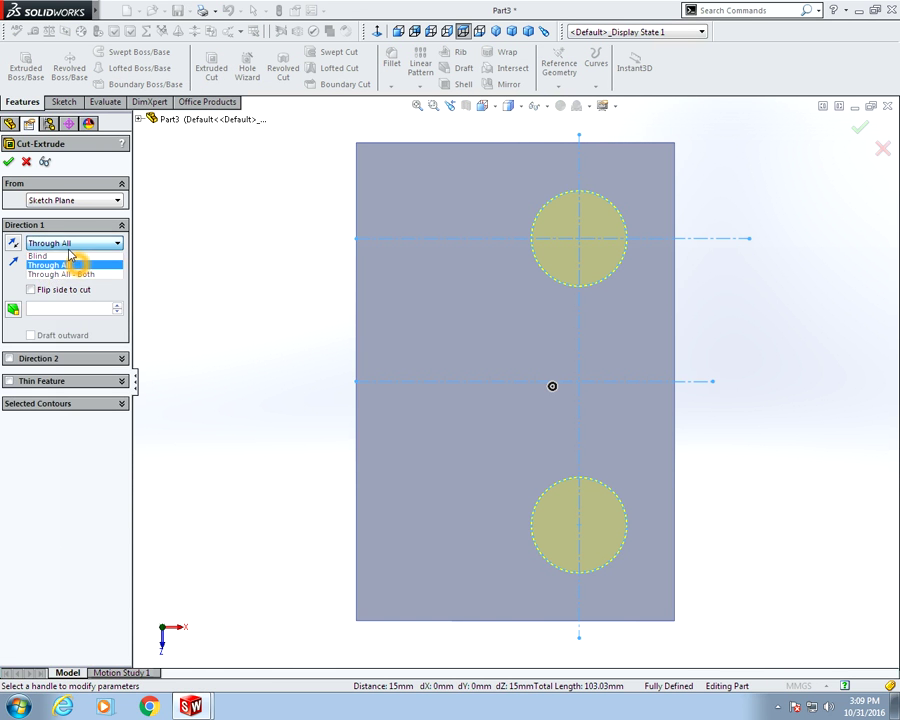
left_click(11, 166)
Fillet the short vertical edge at the top flange's front outer corner with a 15 mm radius
scroll(532, 382, "up", 2)
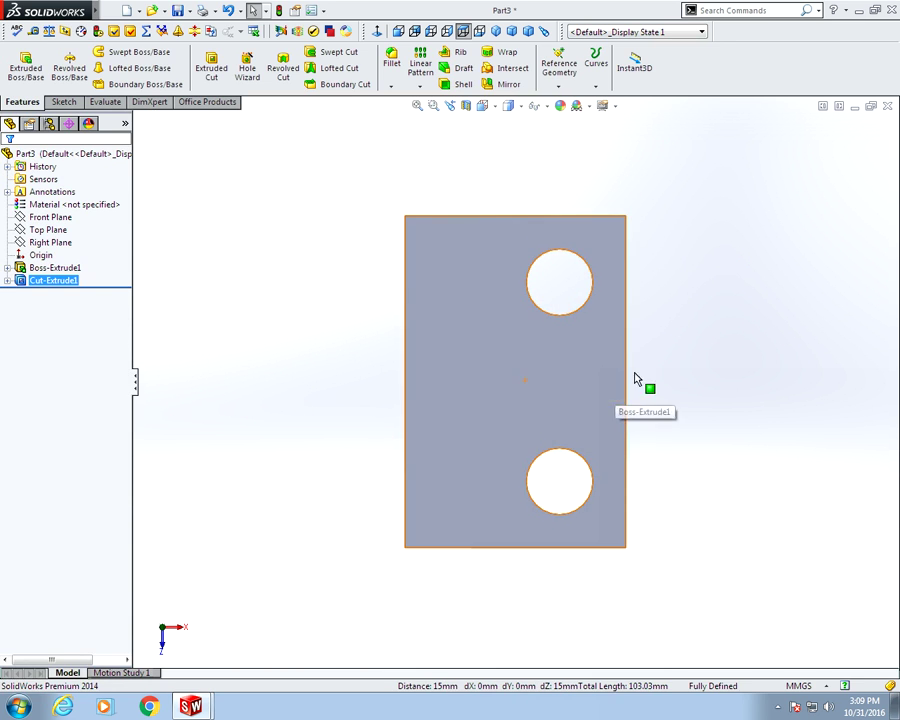
middle_click_drag(468, 606, 446, 160)
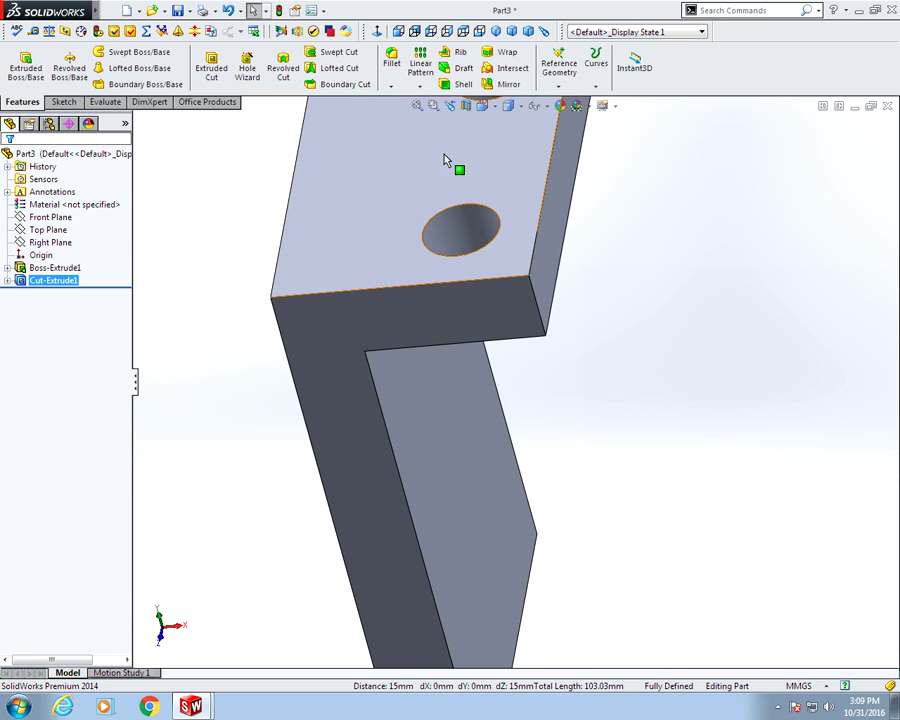
left_click(538, 308)
left_click(648, 268)
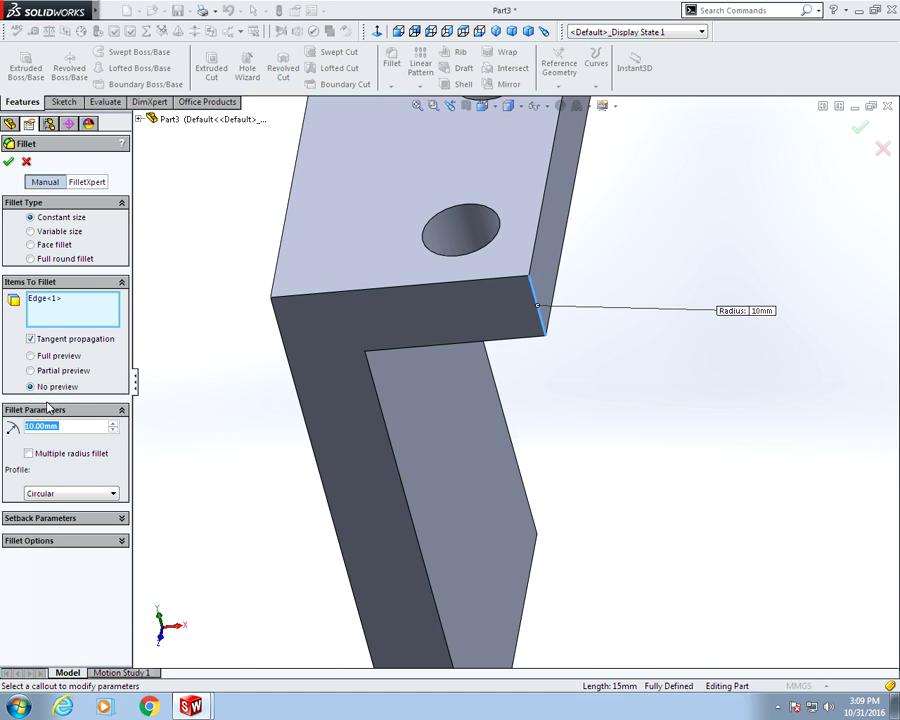
type("15")
key("Return")
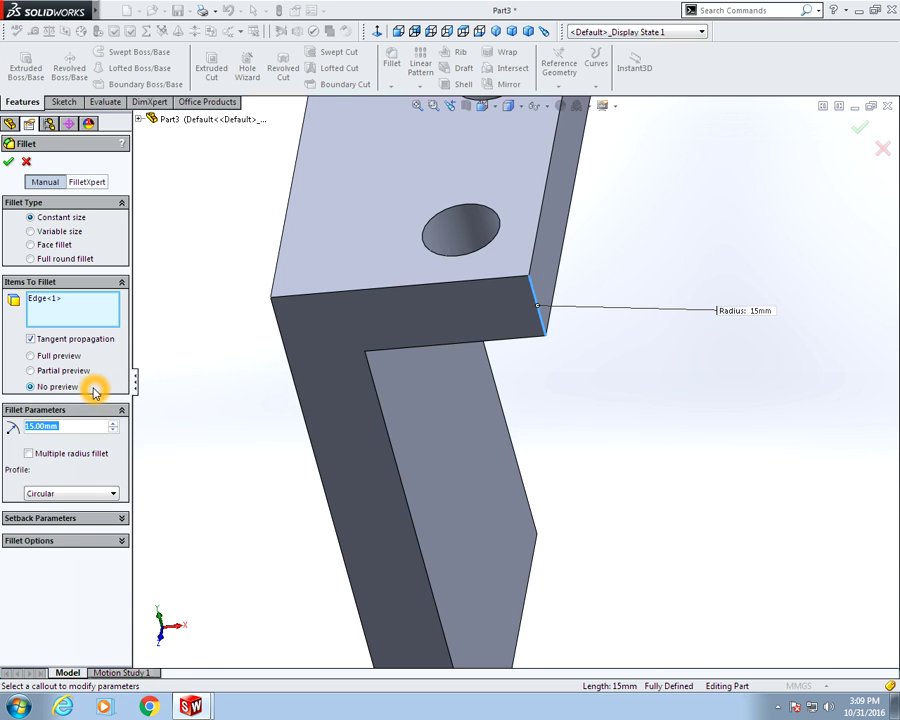
left_click(9, 167)
Fillet the matching vertical edge at the flange's other outer corner, also with a 15 mm radius
middle_click_drag(360, 380, 535, 250)
left_click(522, 190)
left_click(625, 146)
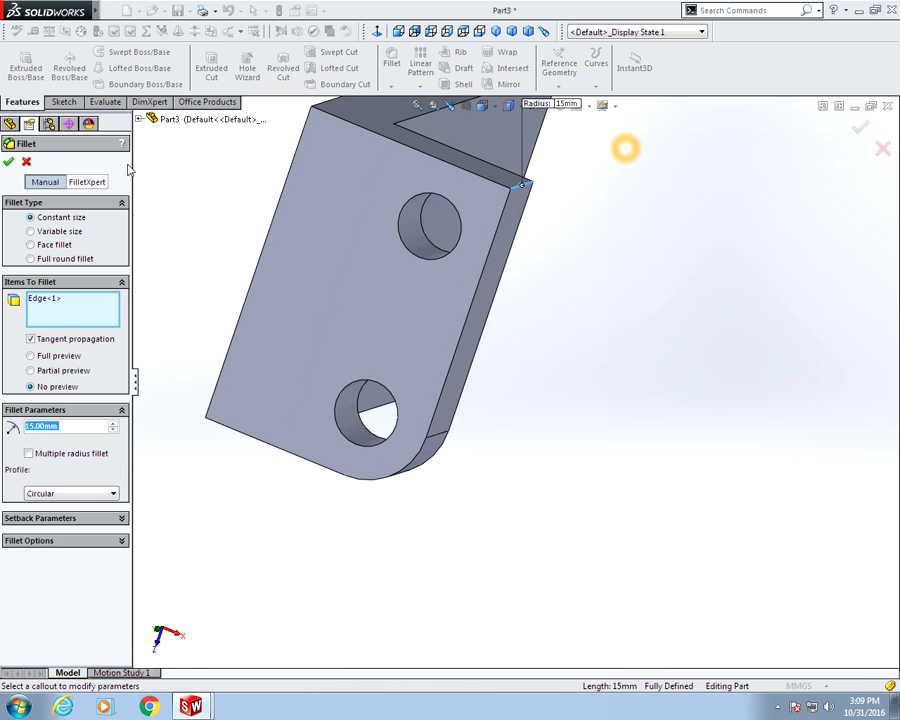
left_click(9, 167)
Orient the view normal to the bracket's tall outer vertical face and start a sketch on it
middle_click_drag(167, 261, 518, 321)
left_click(521, 316)
left_click(600, 272)
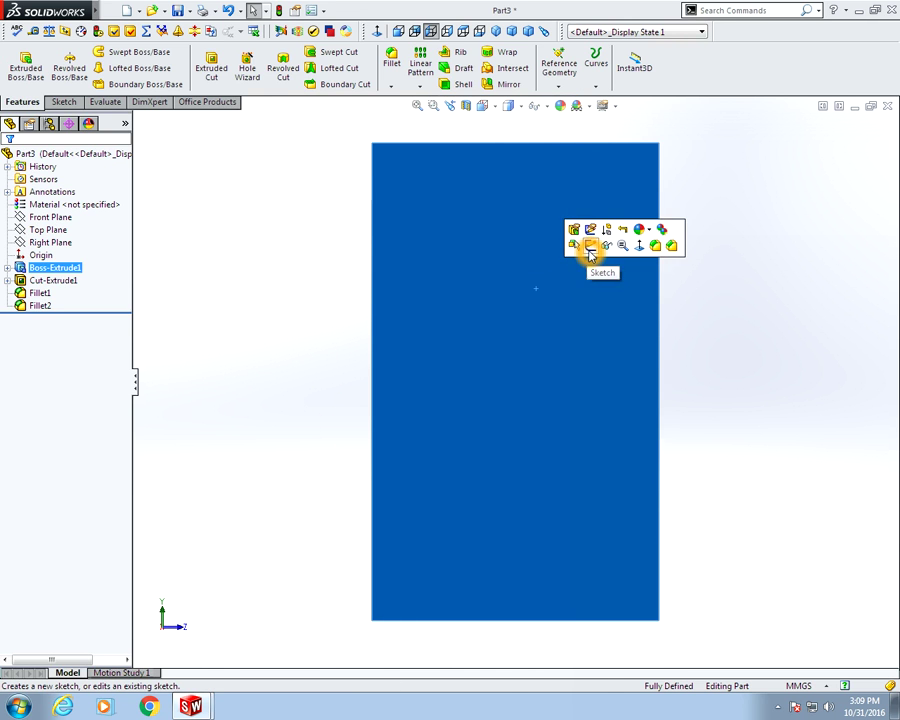
left_click(590, 249)
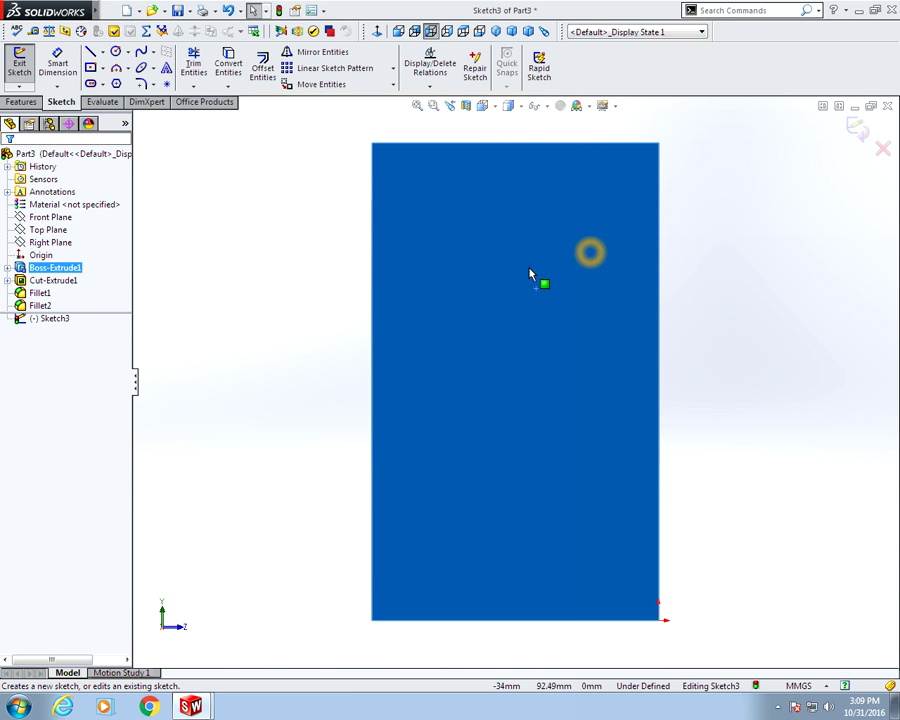
left_click(101, 60)
left_click(116, 80)
left_click(273, 432)
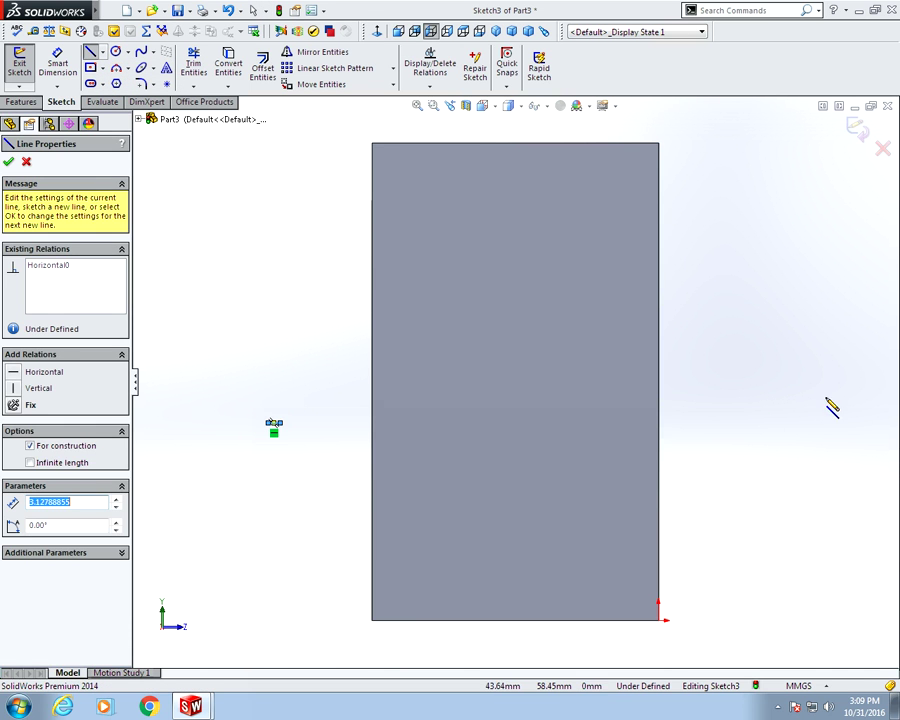
key("Escape")
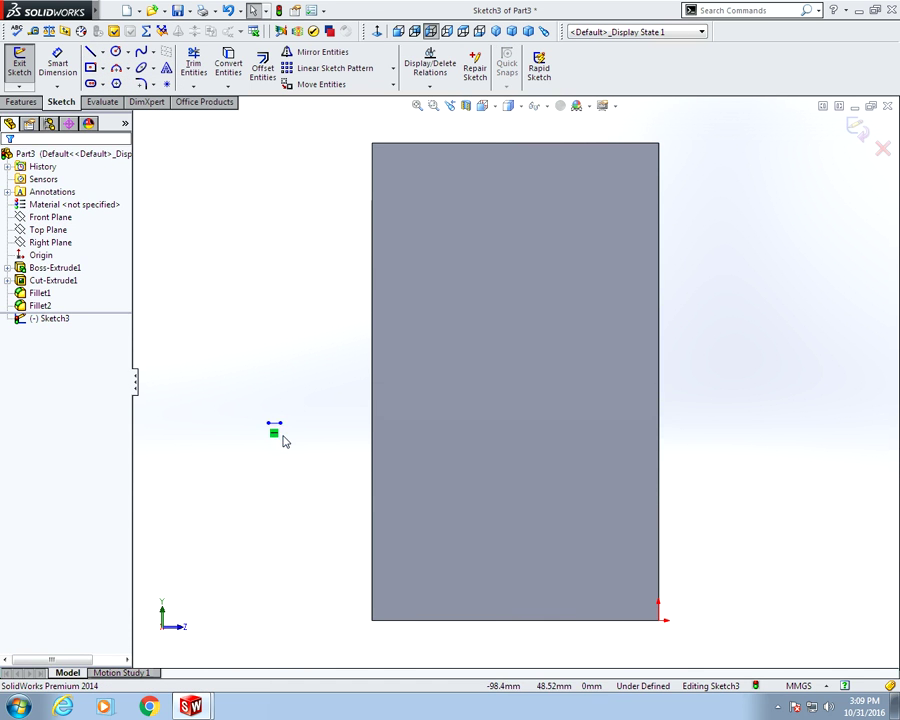
Draw a horizontal centerline from the face's left edge past its right edge, about 54 mm above the bottom edge
left_click(103, 55)
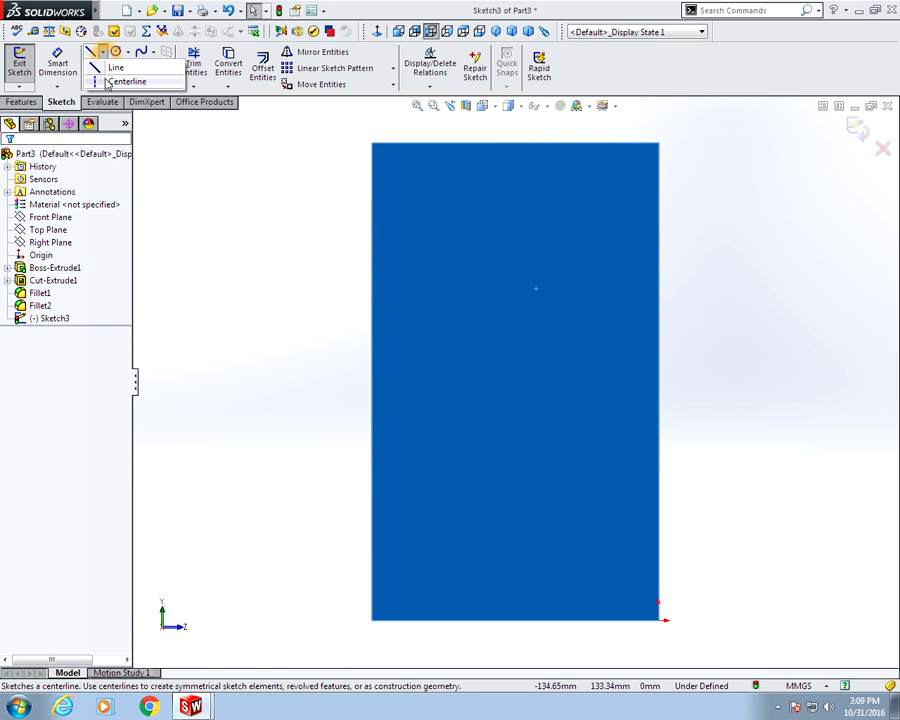
left_click(120, 80)
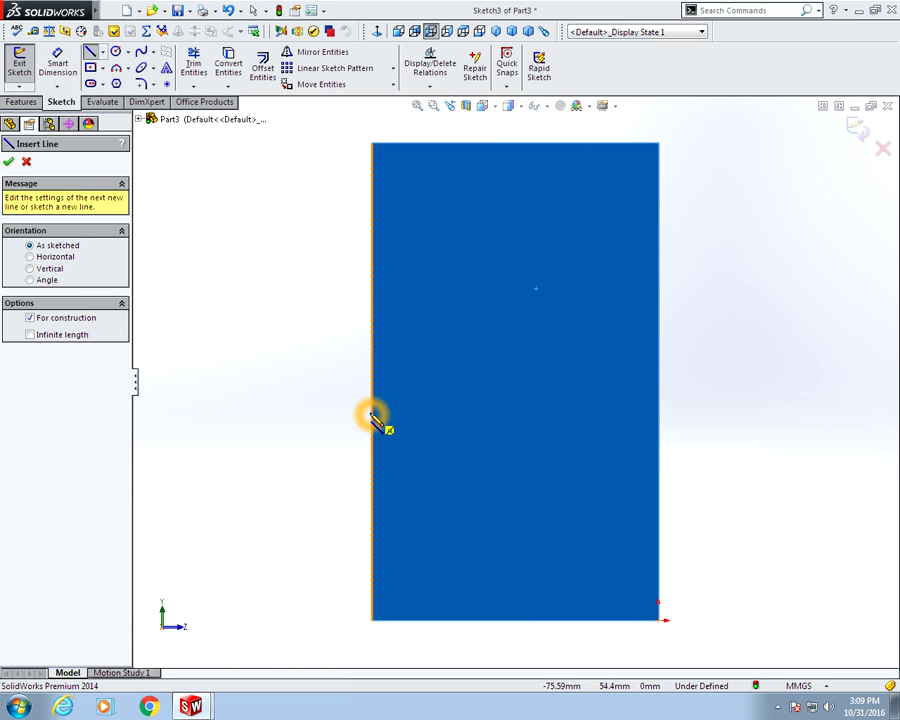
left_click(372, 413)
double_click(742, 412)
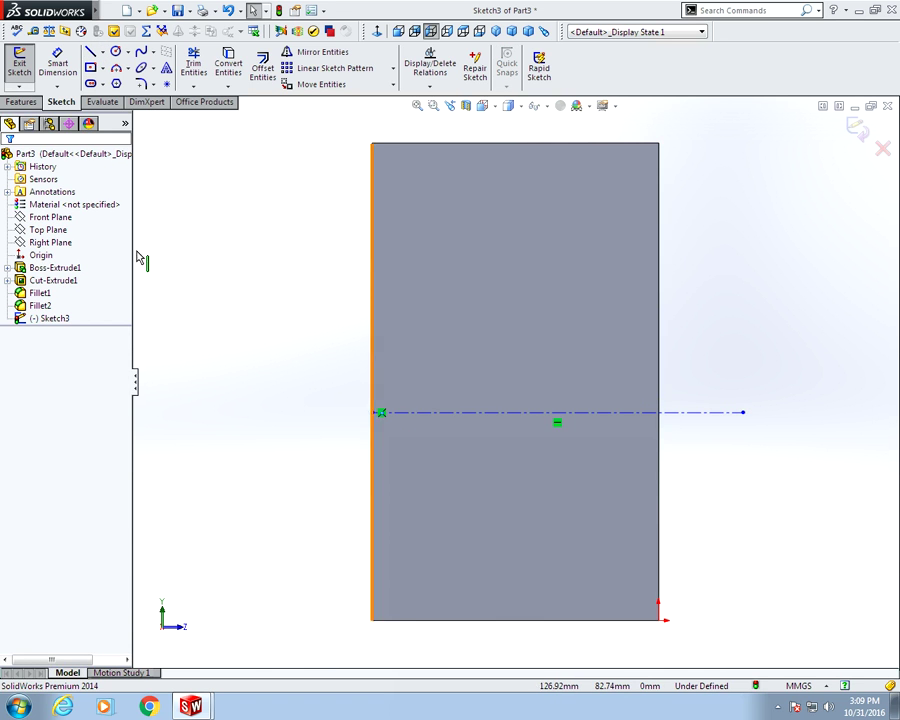
Dimension the vertical distance from the face's bottom-left corner to the horizontal centerline as 40 mm
left_click(57, 63)
left_click(372, 412)
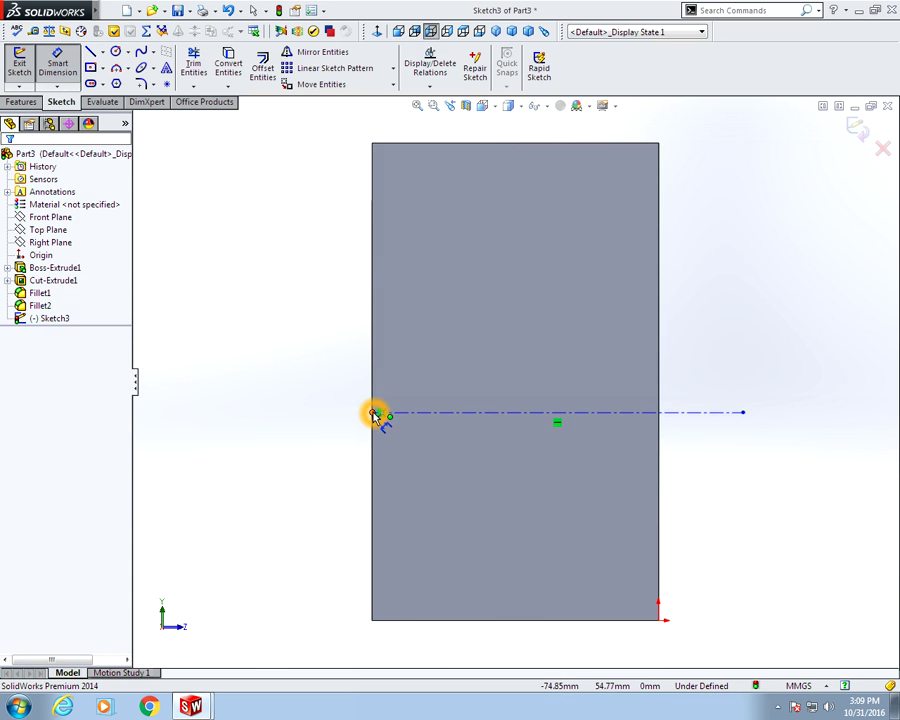
left_click(372, 619)
left_click(372, 620)
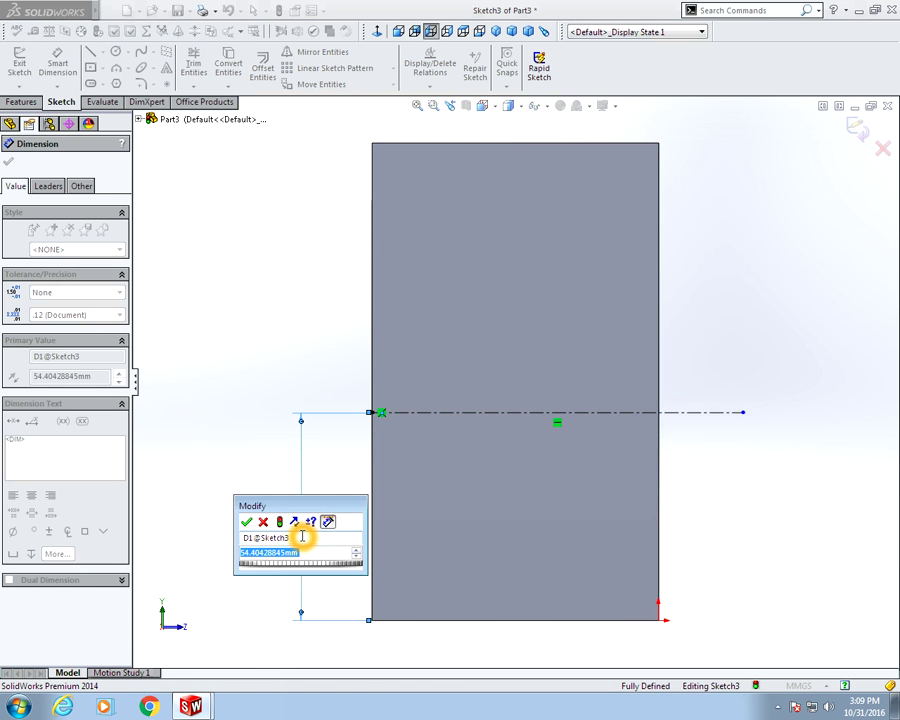
type("40")
key("Return")
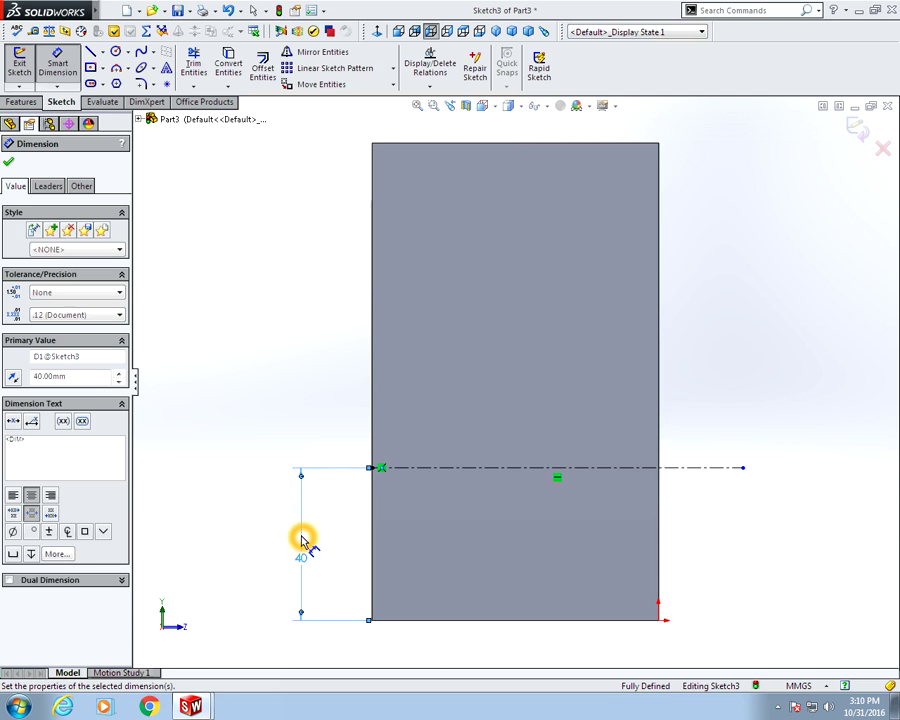
key("Escape")
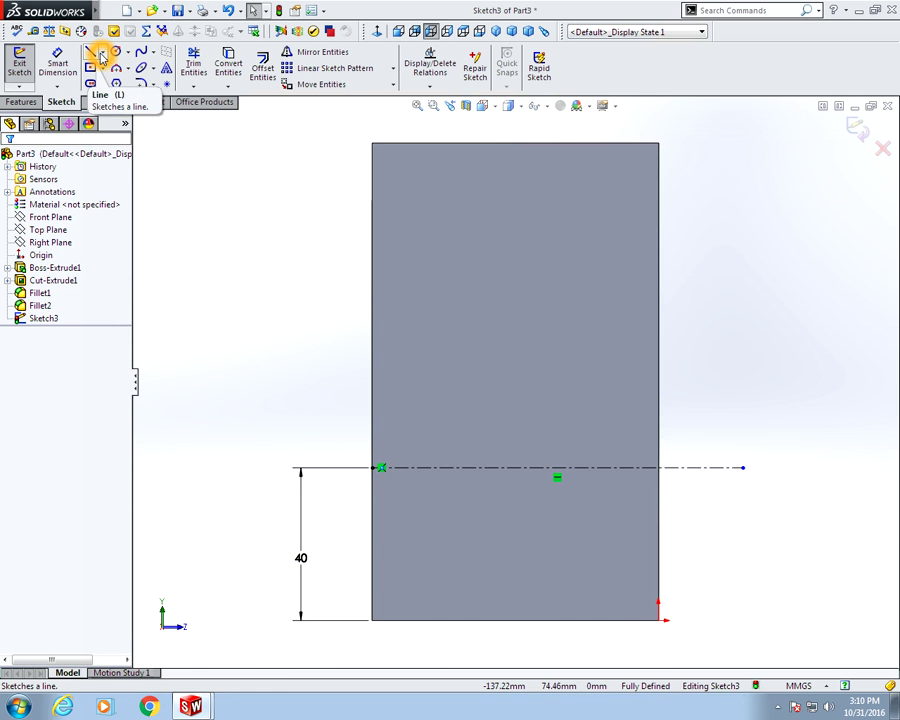
Draw a vertical centerline about 77 mm long across the horizontal one, about 40 mm from the face's right edge and extending below the face
left_click(101, 53)
left_click(114, 78)
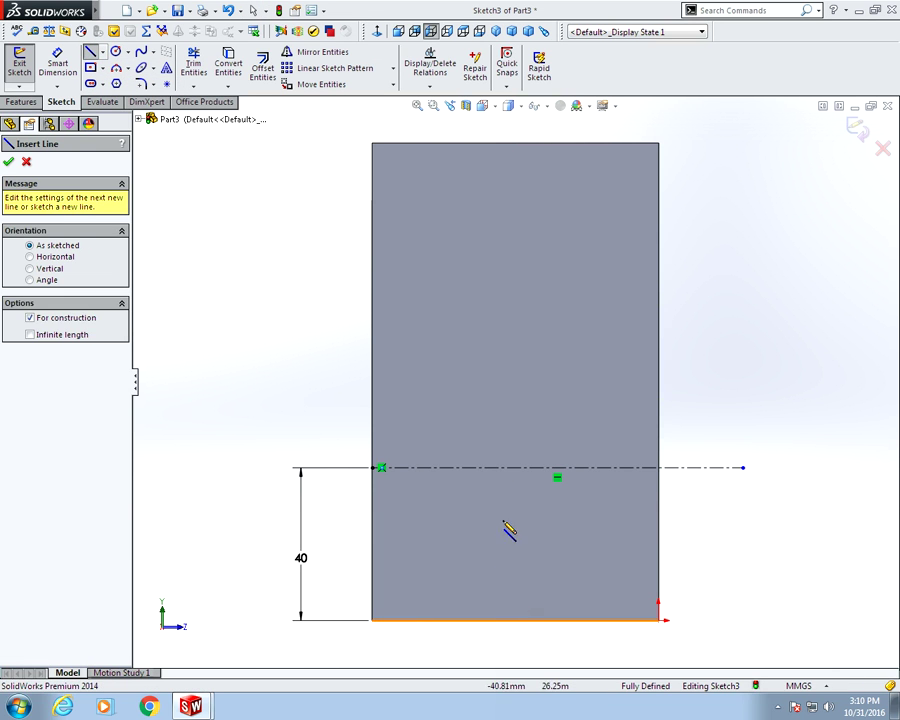
left_click(507, 365)
left_click(511, 660)
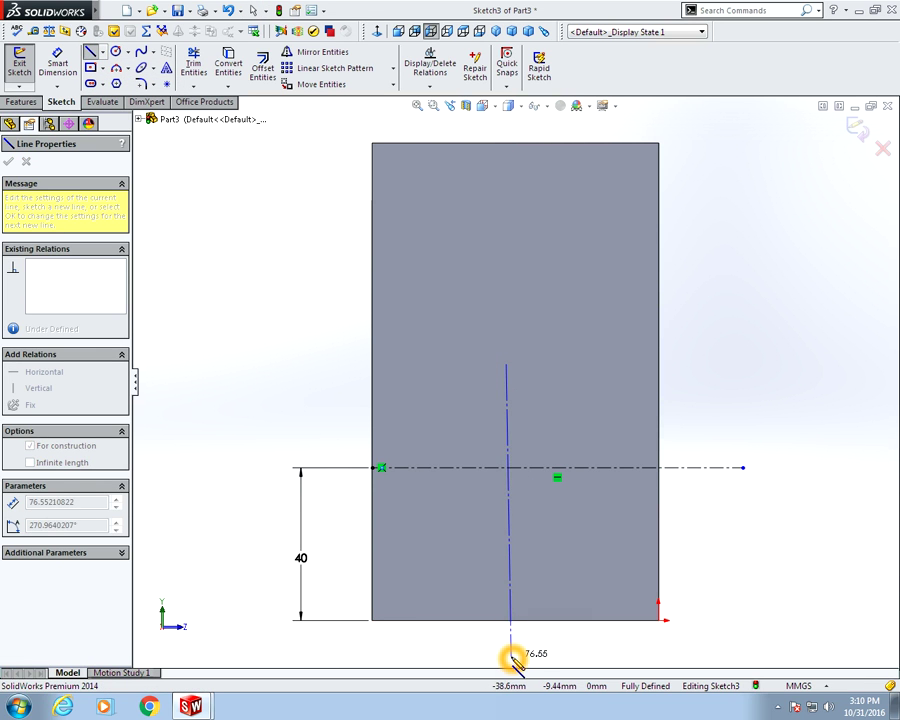
key("Escape")
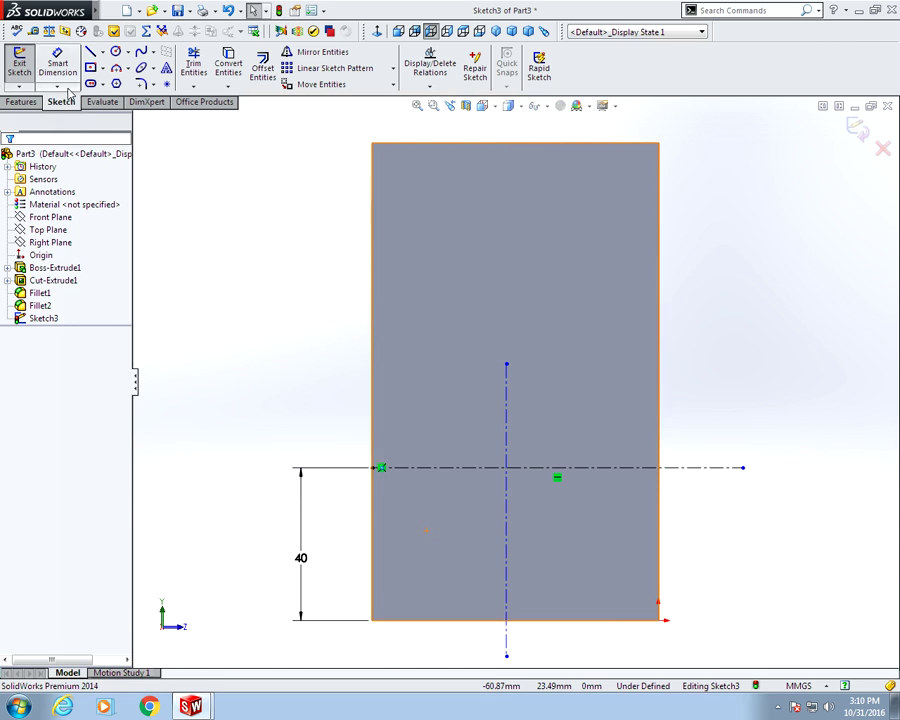
Dimension the horizontal distance from the vertical centerline's lower end to the face's bottom-right corner as 37.5 mm
left_click(58, 62)
left_click(507, 658)
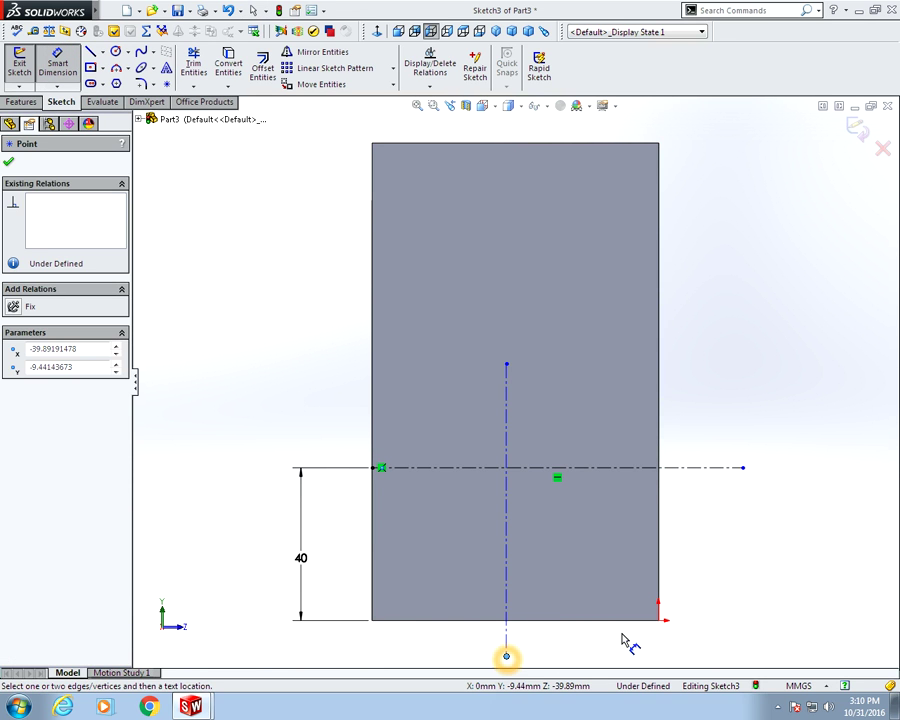
left_click(658, 621)
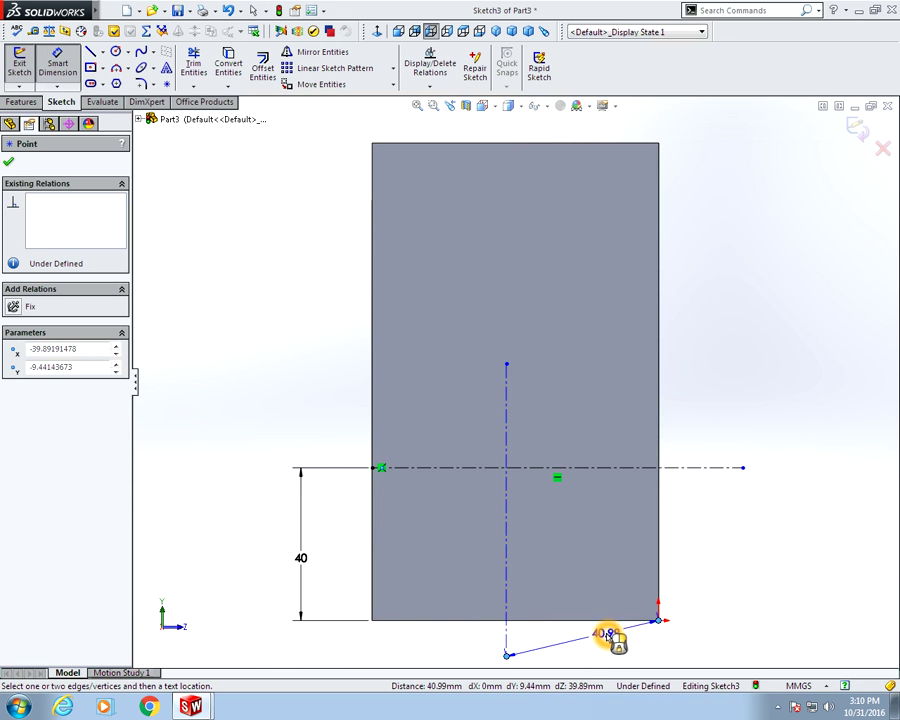
left_click(593, 664)
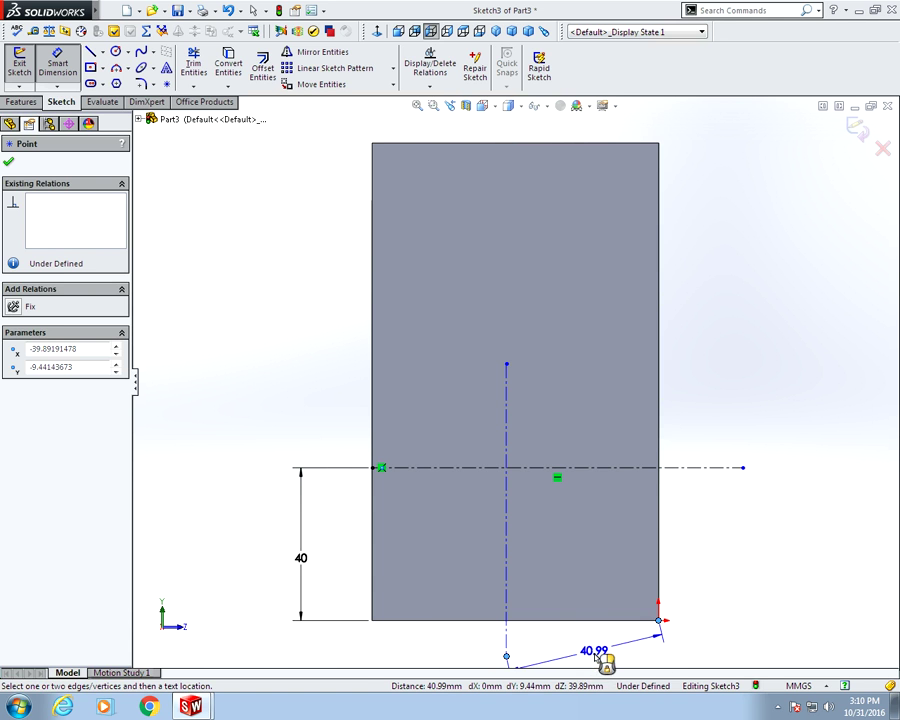
scroll(585, 630, "down", 2)
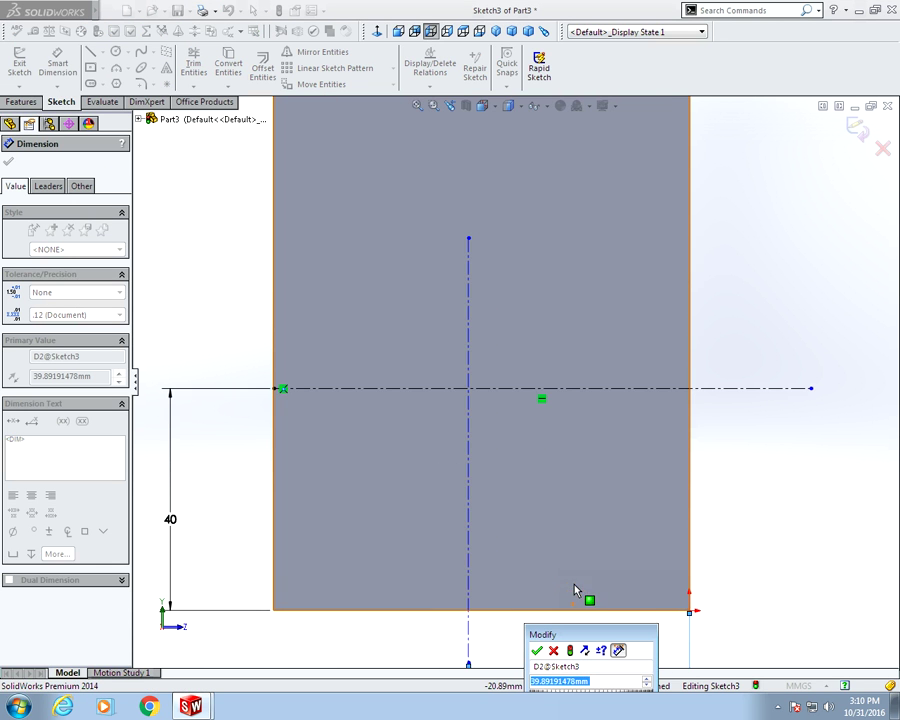
scroll(574, 584, "up", 3)
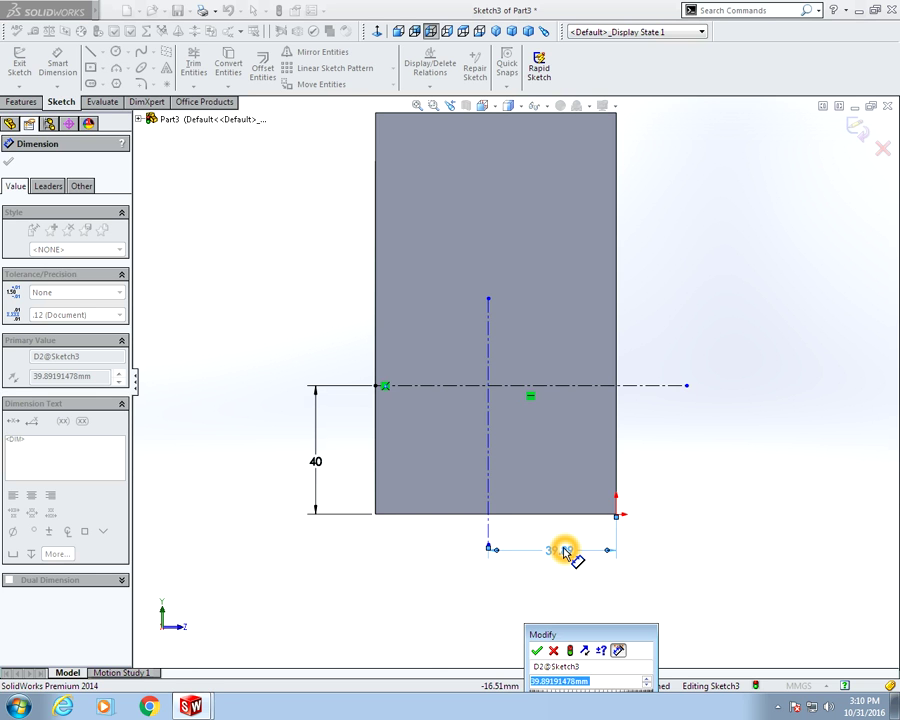
type("37.5")
key("Return")
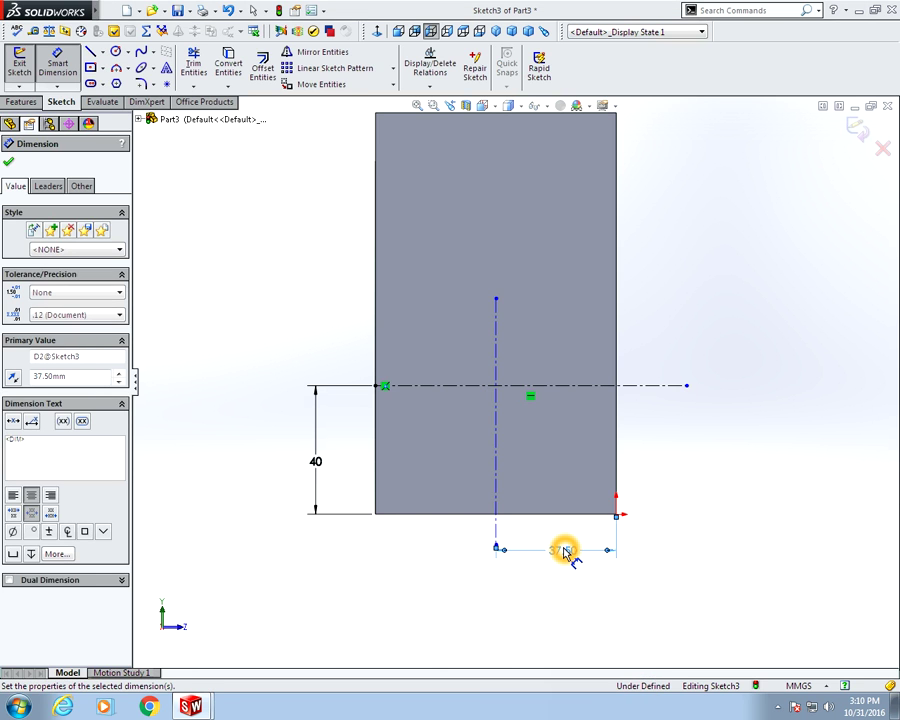
left_click(650, 456)
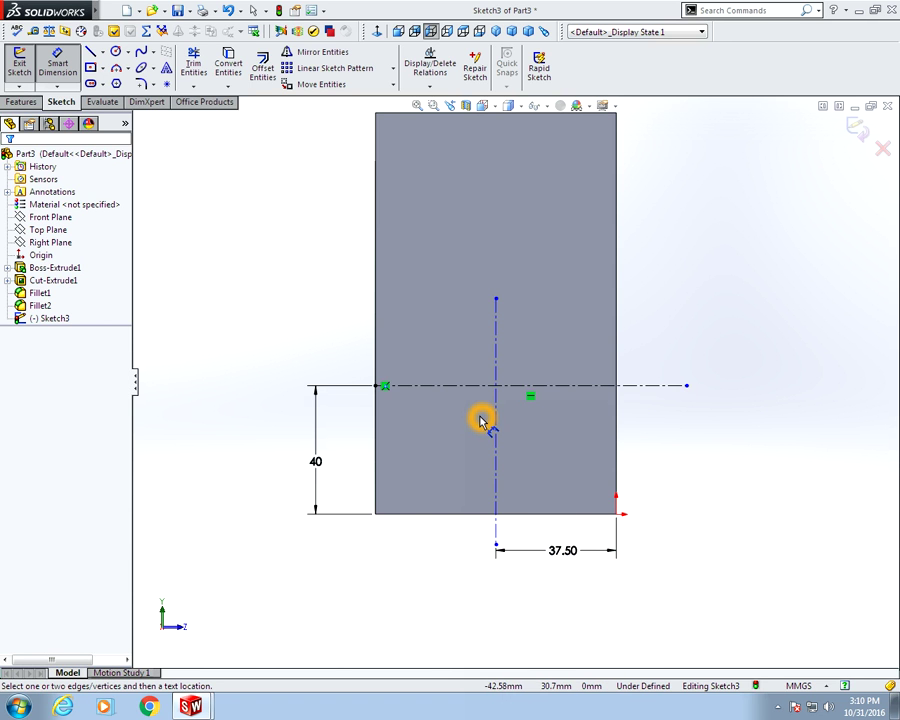
Draw a circle with a 25 mm radius centered where the horizontal and vertical centerlines cross
left_click(116, 53)
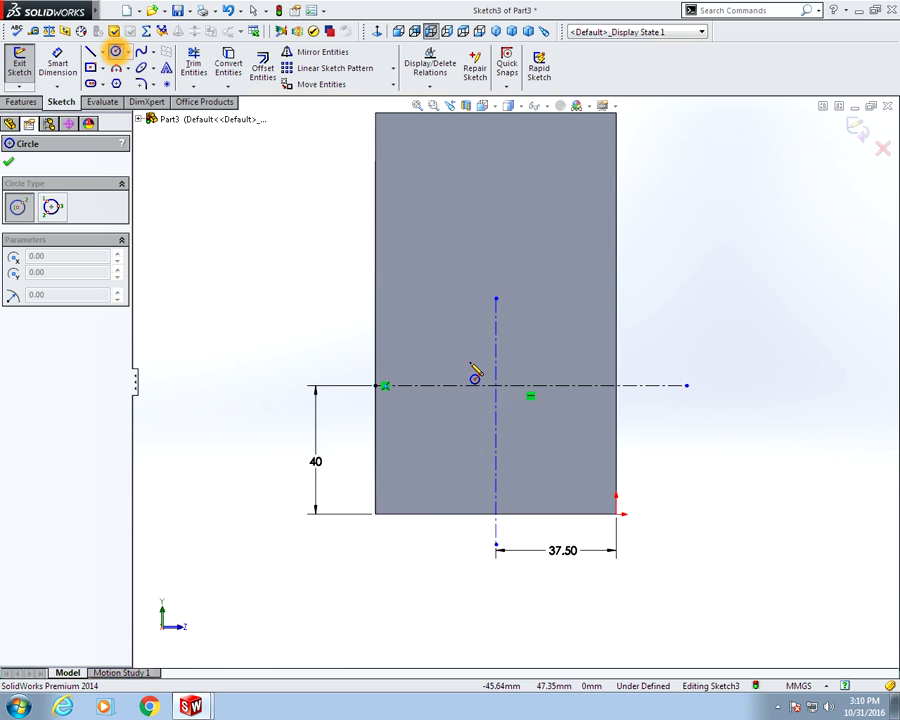
left_click(496, 386)
left_click(519, 464)
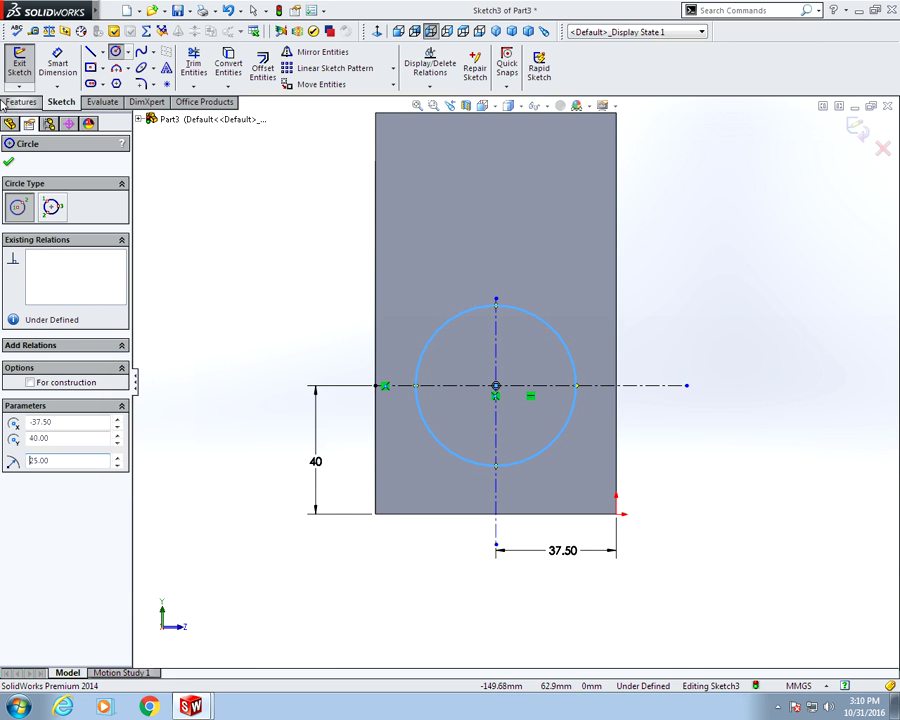
left_click(12, 165)
scroll(620, 323, "up", 1)
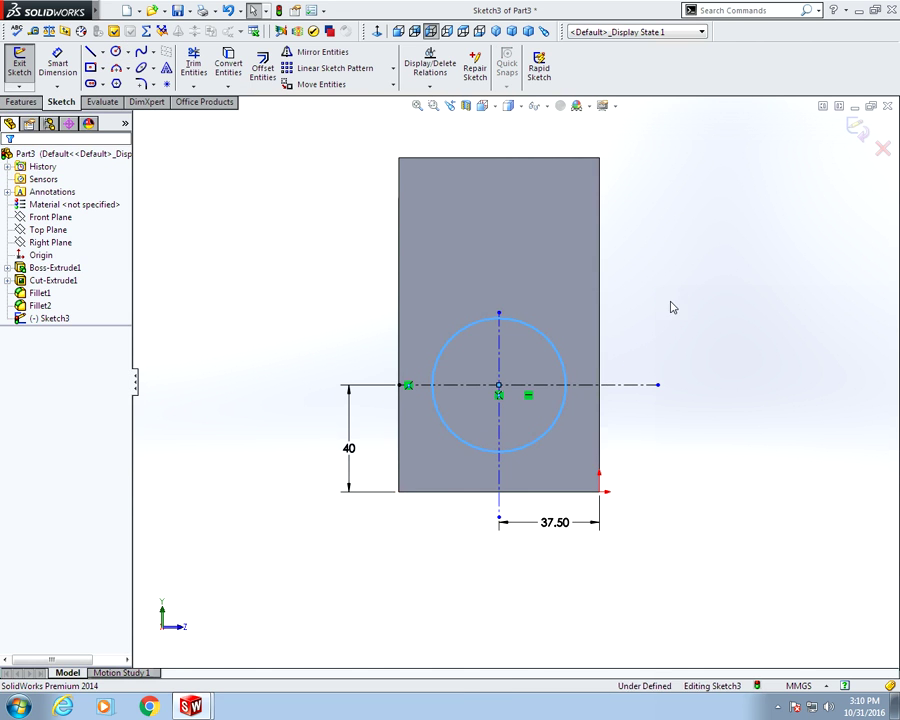
Extrude the circle as a Blind boss 35 mm outward from the face, merged with the bracket
left_click(24, 102)
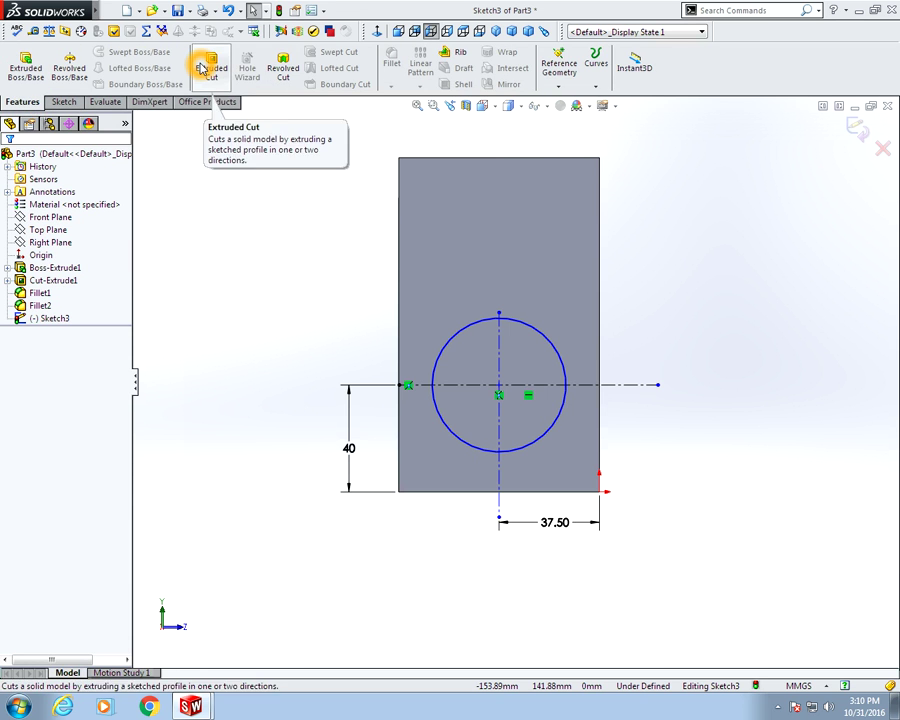
left_click(26, 62)
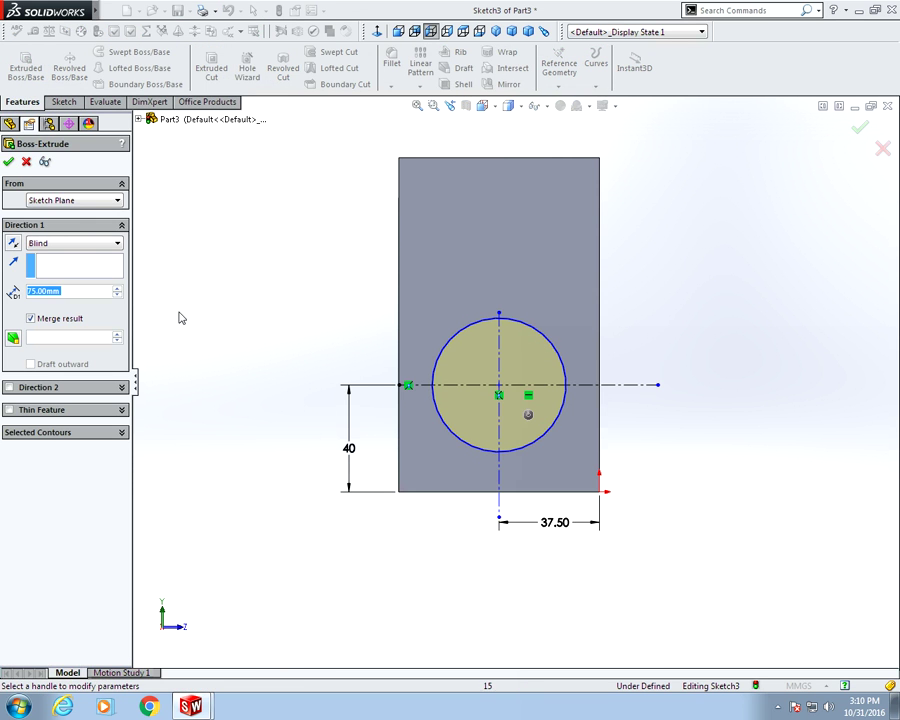
middle_click_drag(686, 370, 322, 352)
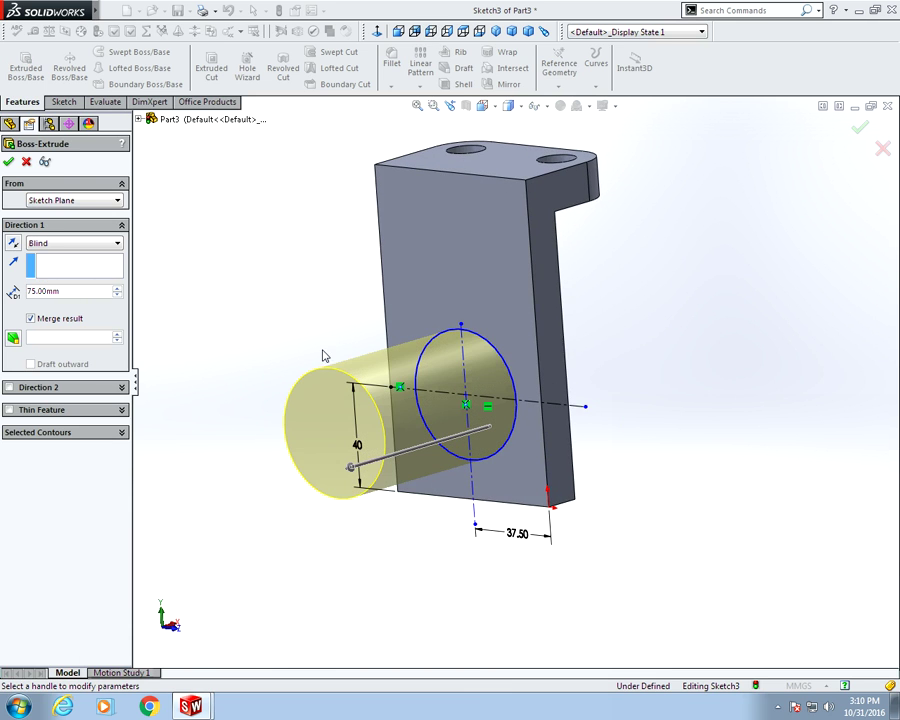
type("35")
key("Return")
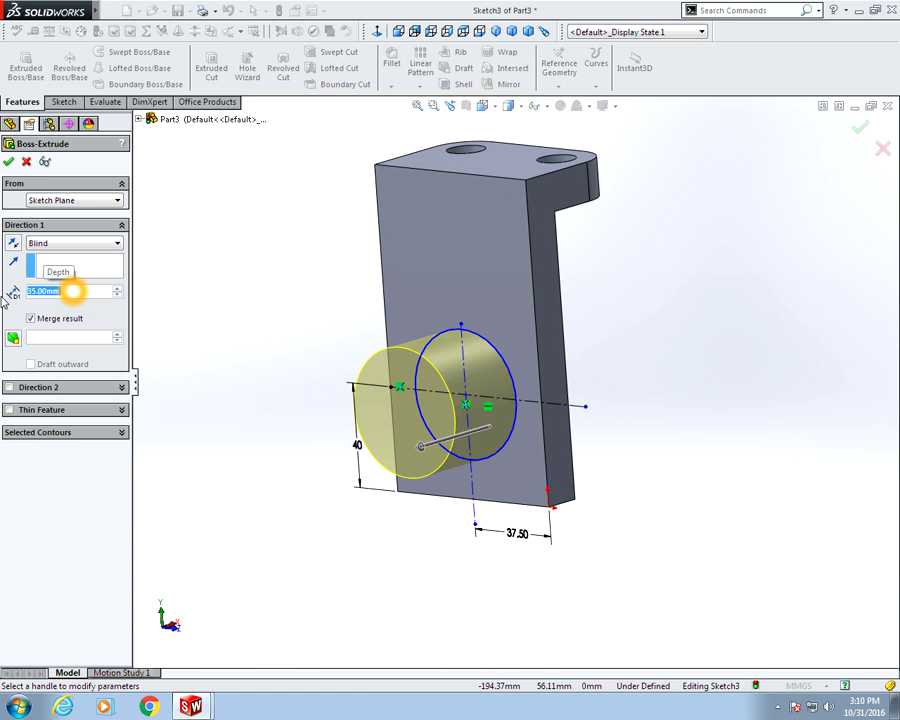
left_click(8, 162)
Orient the view normal to the cylindrical boss's flat end face and start a sketch on it
left_click(397, 406)
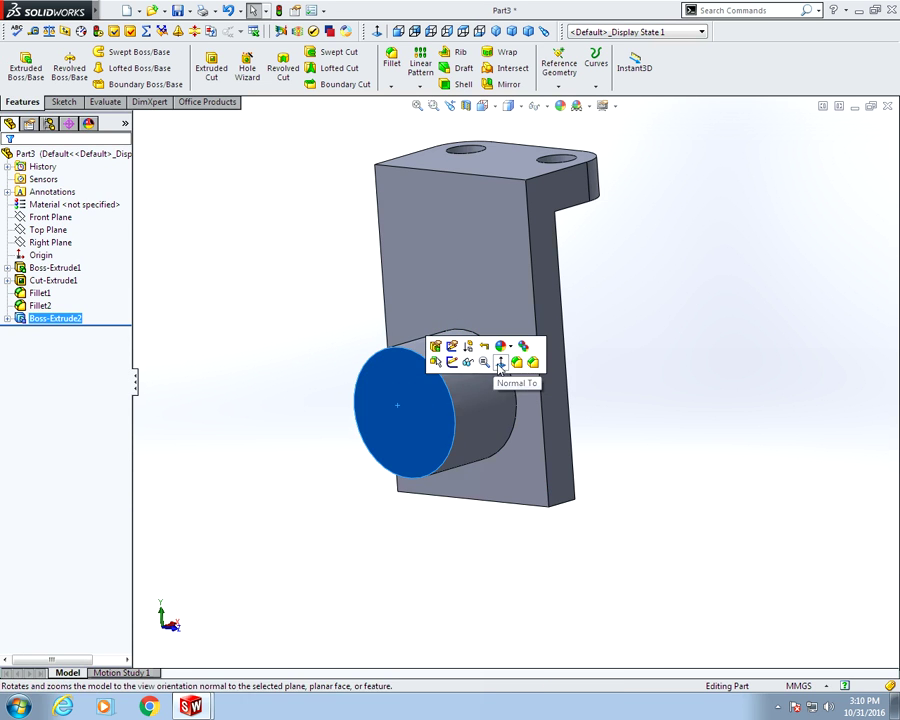
left_click(500, 366)
left_click(515, 374)
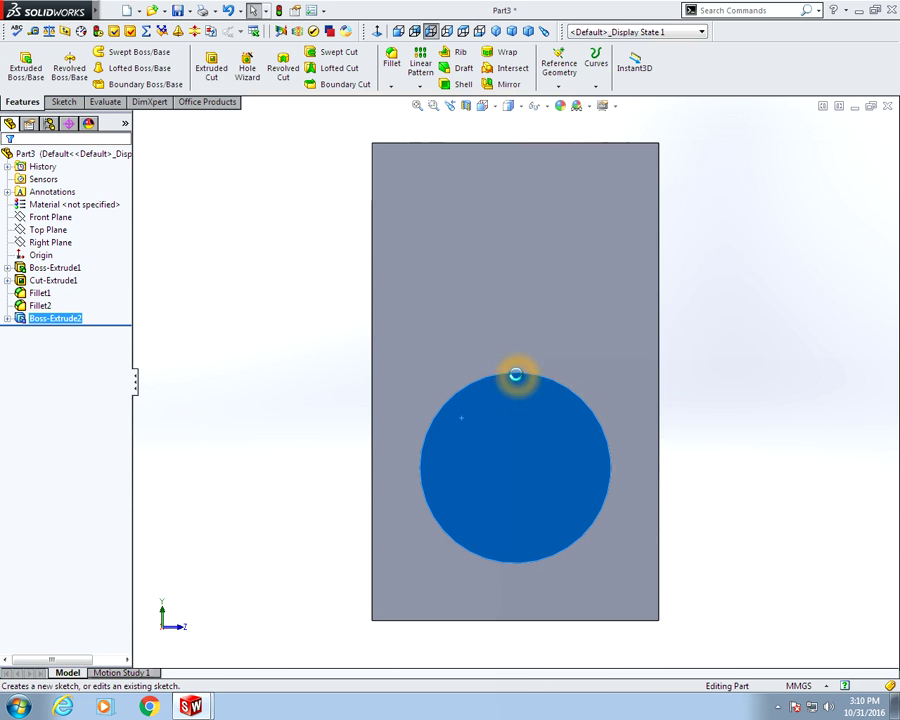
Draw a circle with a 12.5 mm radius concentric with the cylindrical boss's end face and finish the sketch
left_click(116, 51)
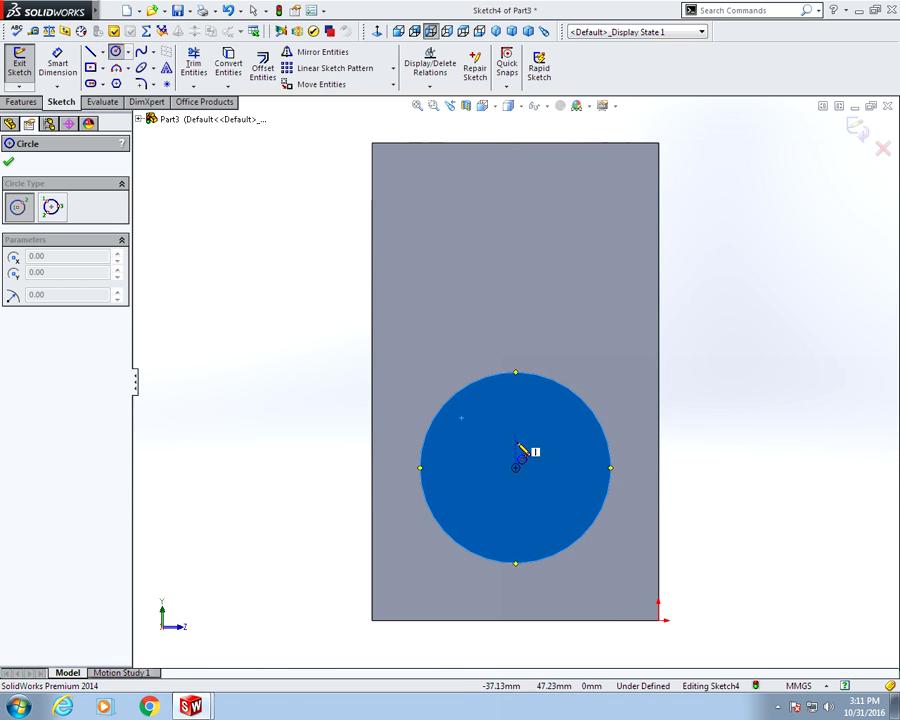
left_click(516, 468)
left_click(530, 503)
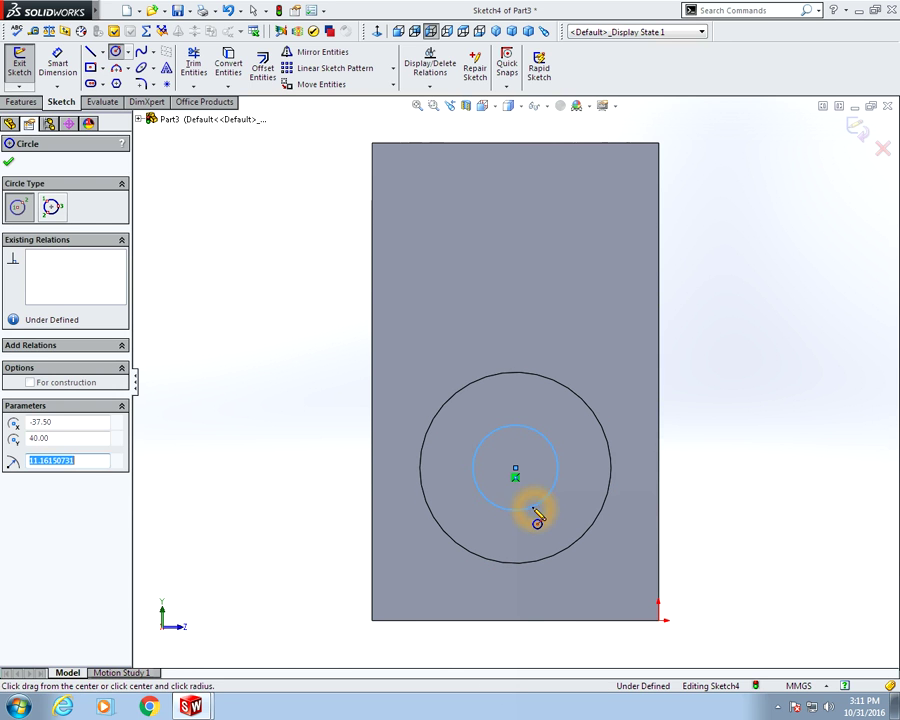
left_click(99, 460)
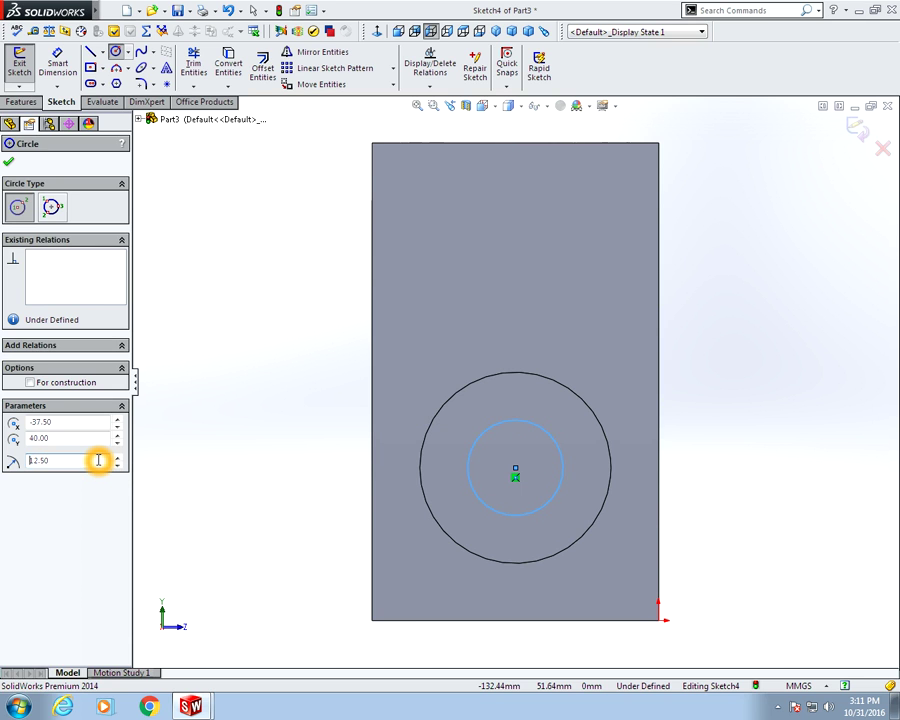
left_click(8, 163)
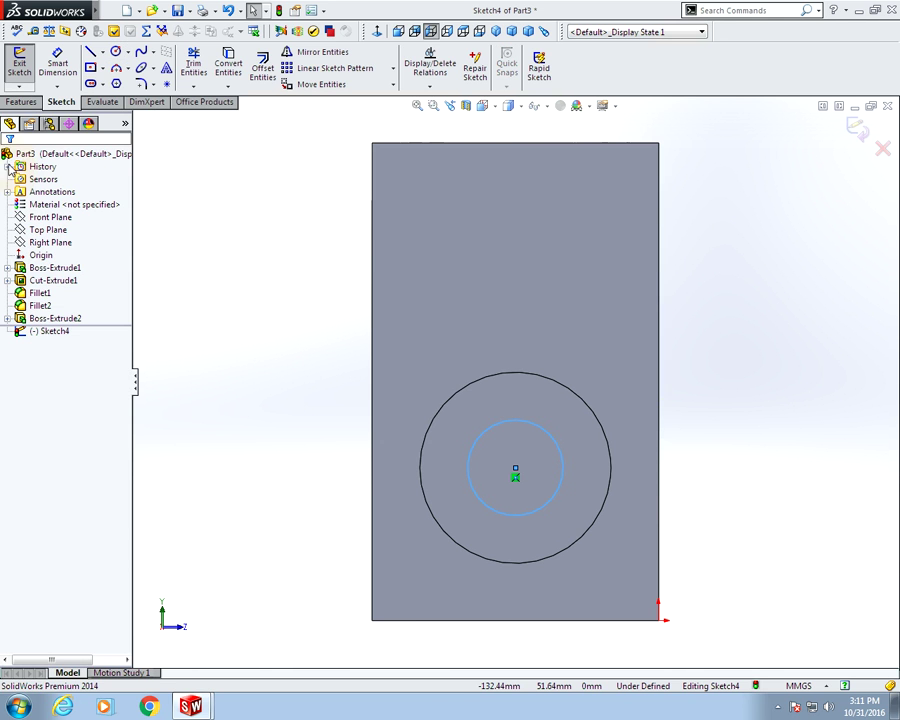
left_click(854, 129)
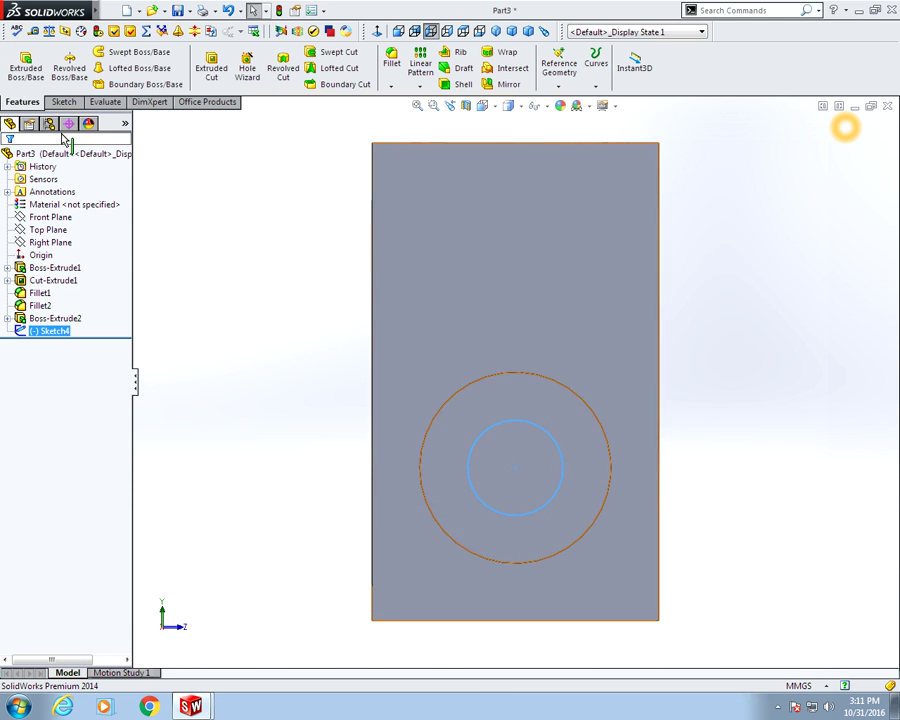
Cut-extrude the circle Through All, making a hole through the boss and the bracket's vertical plate
left_click(214, 72)
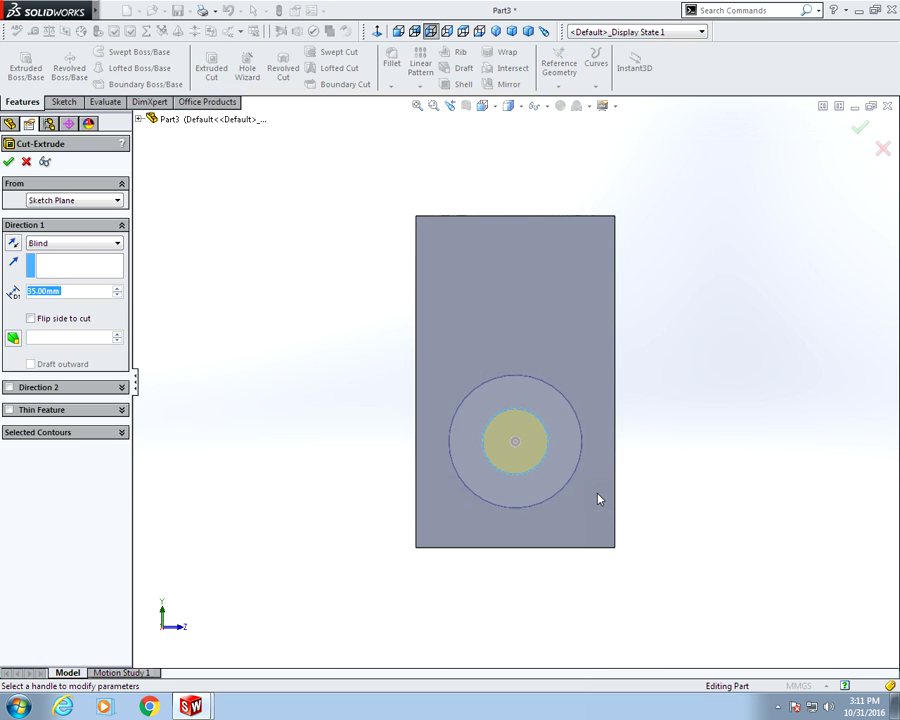
left_click(75, 243)
left_click(100, 264)
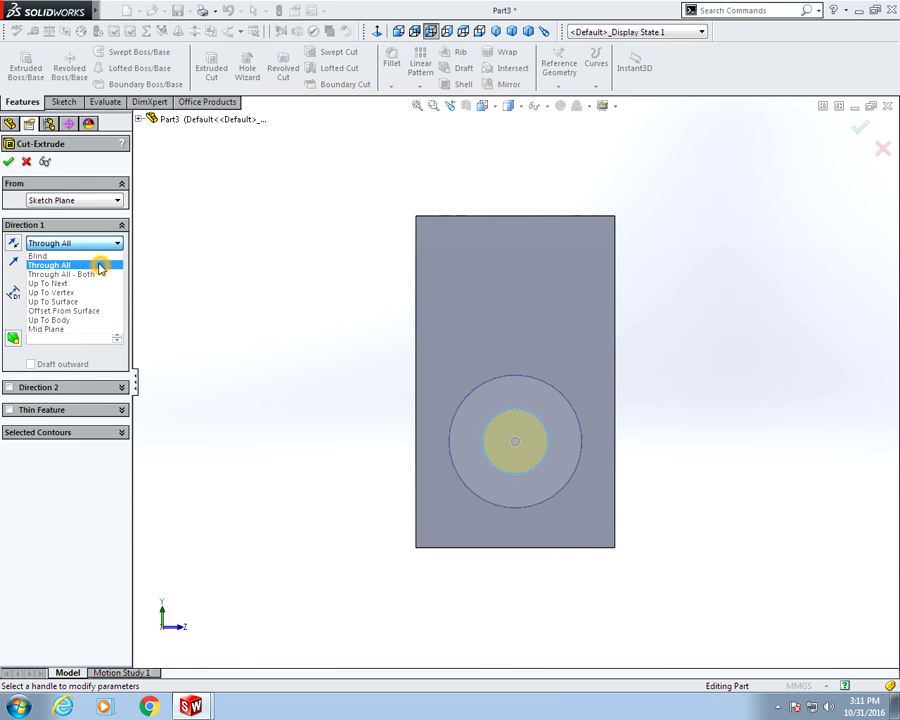
middle_click_drag(402, 425, 392, 484)
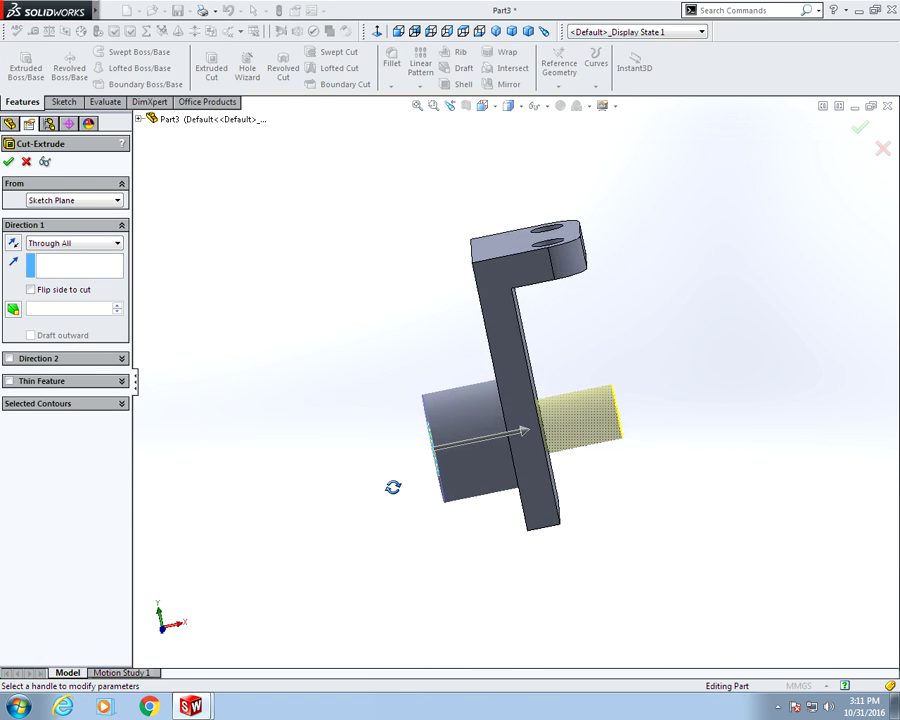
left_click(9, 162)
middle_click_drag(372, 440, 596, 406)
scroll(596, 406, "down", 4)
middle_click_drag(451, 364, 518, 543)
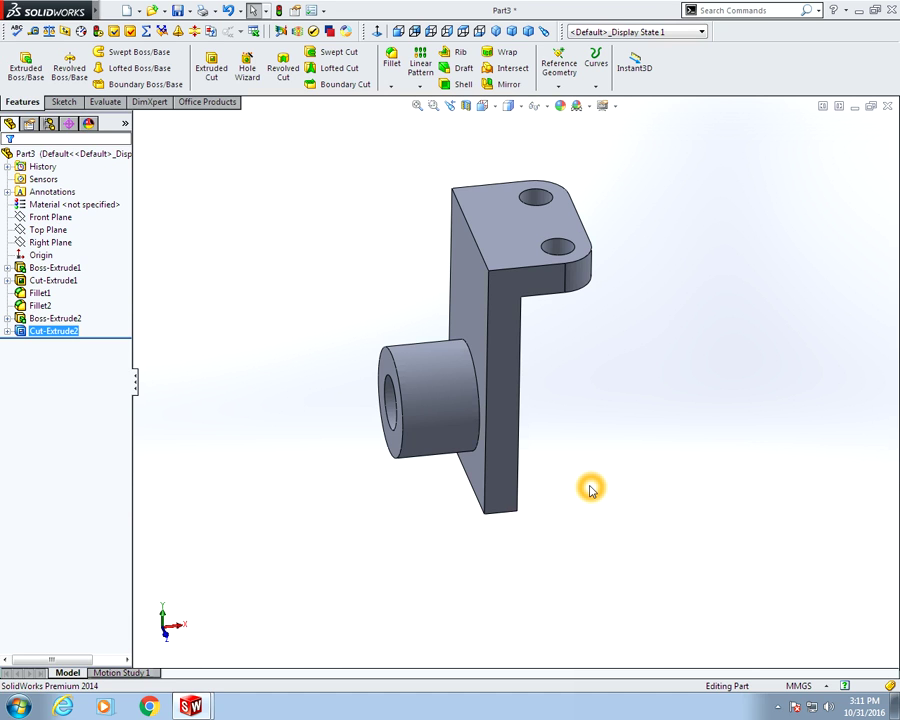
left_click(779, 708)
right_click(768, 646)
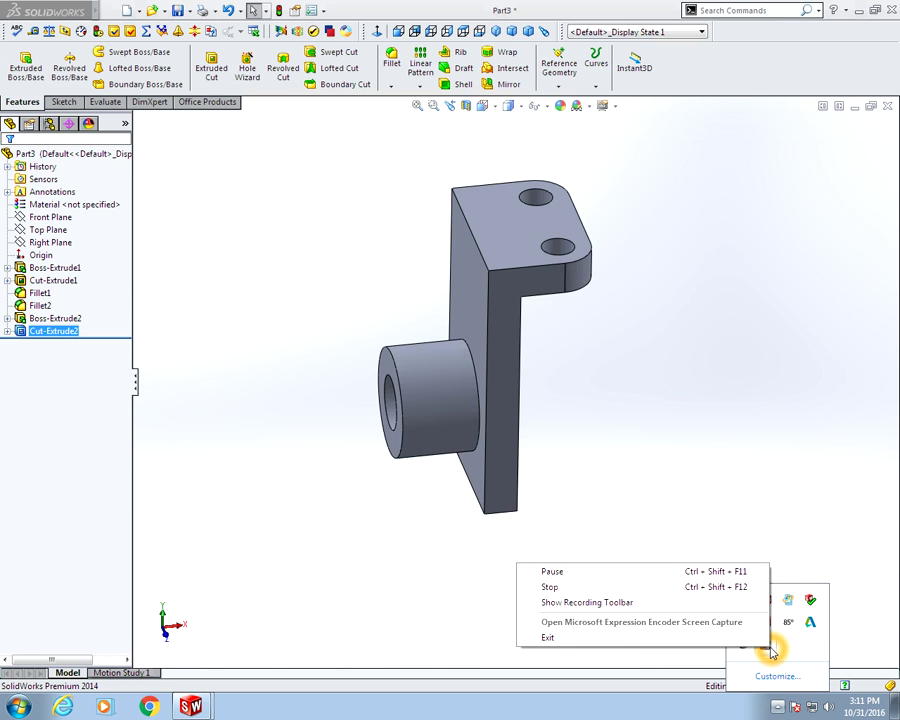